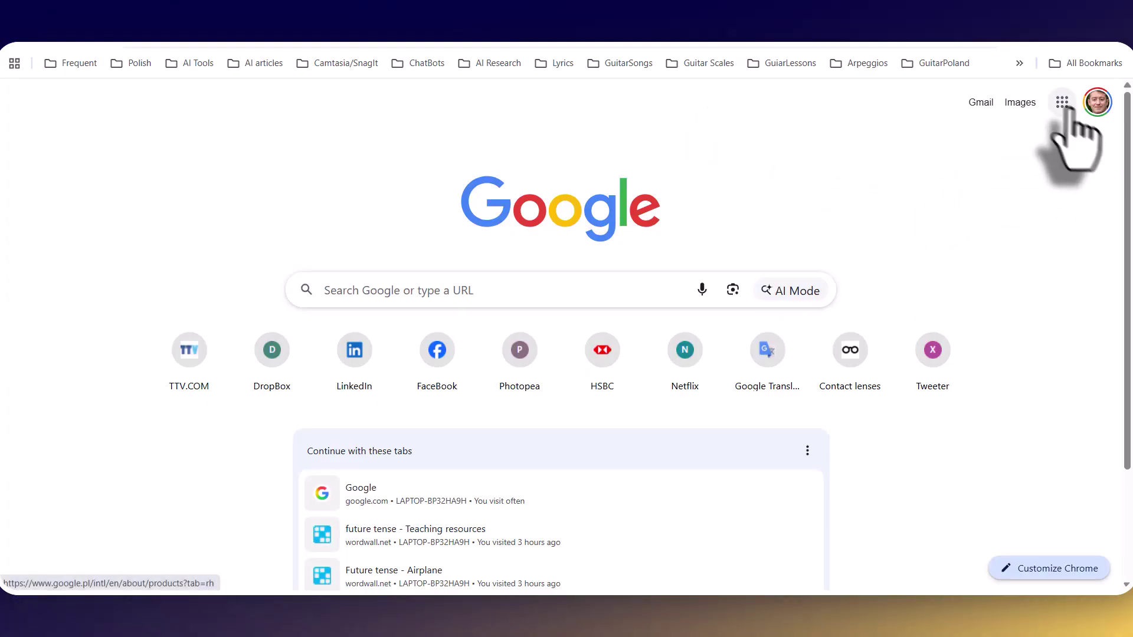
# Open NotebookLM from Google's list of apps.
pyautogui.click(1062, 104)
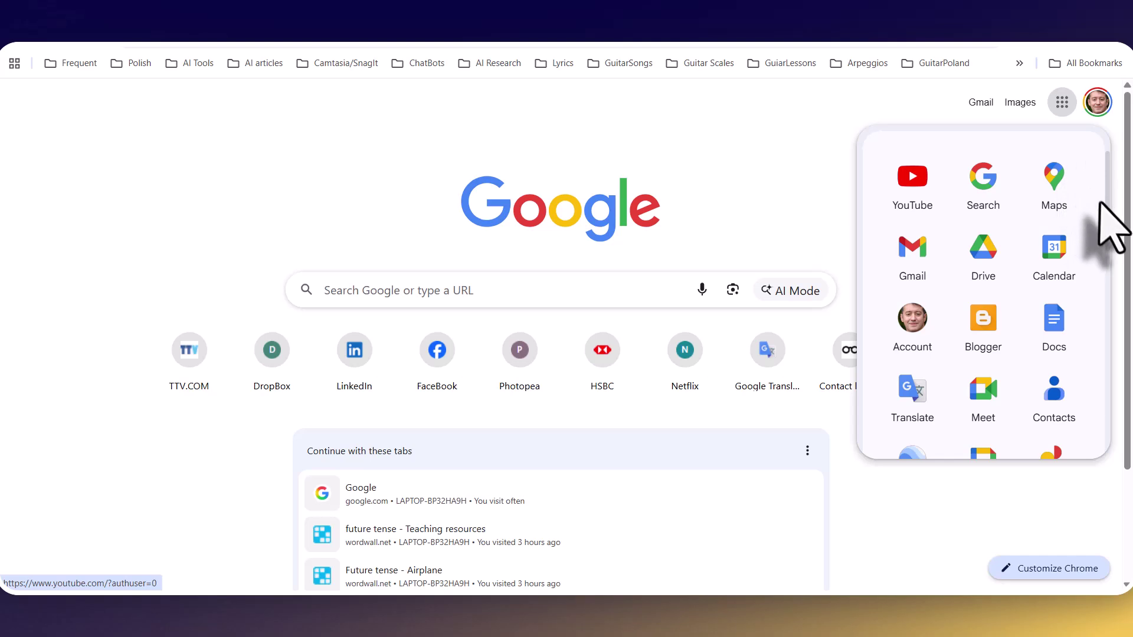
pyautogui.scroll(-5, 1108, 259)
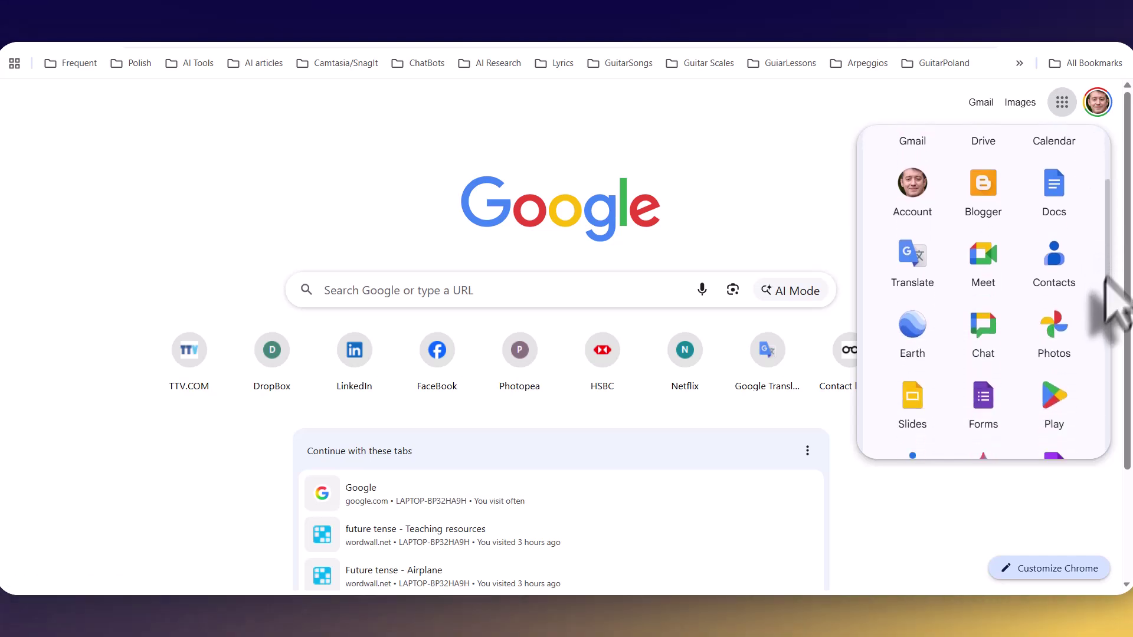
pyautogui.scroll(-3, 1108, 338)
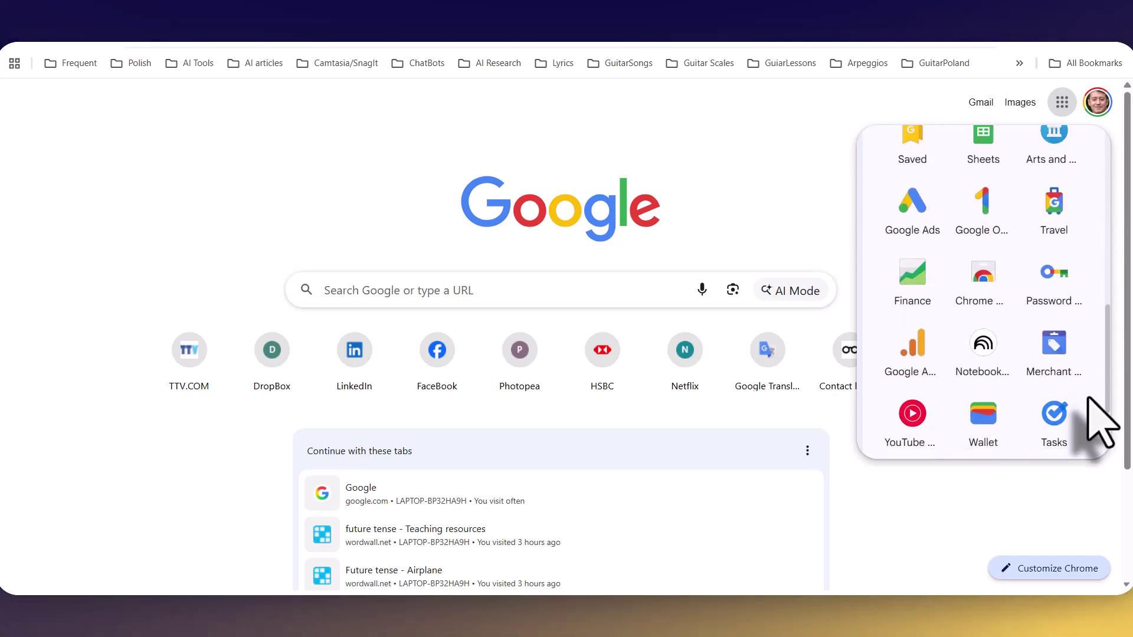
pyautogui.click(984, 341)
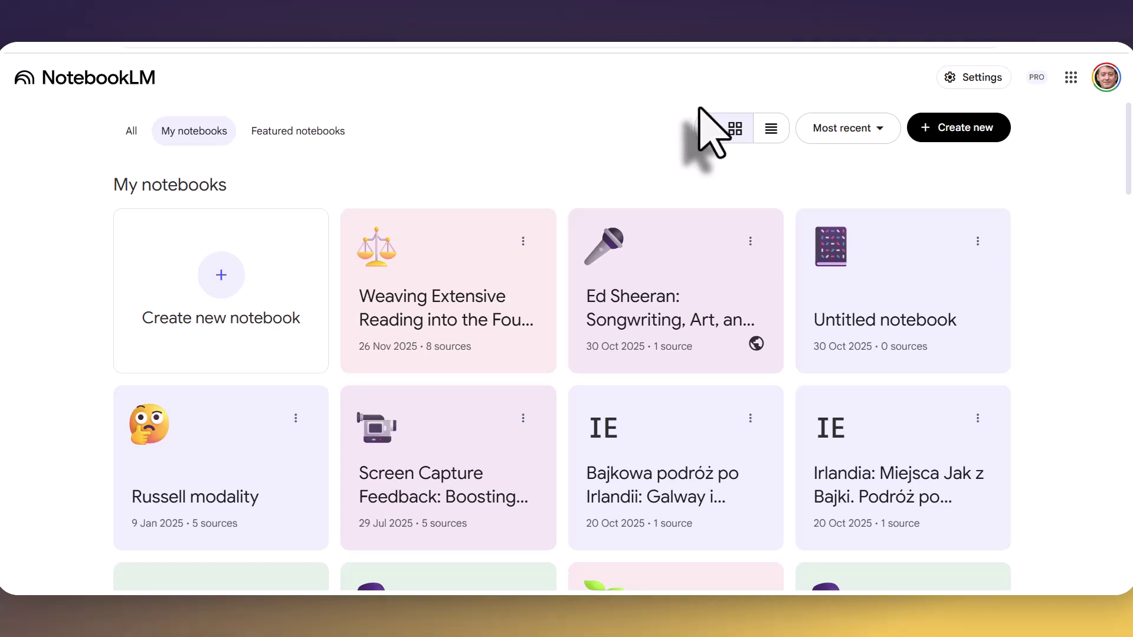
# Open the "Weaving Extensive Reading into the Four Language Strands" notebook, ask "What are the four key strands of language learning?" and read the answer.
pyautogui.click(455, 283)
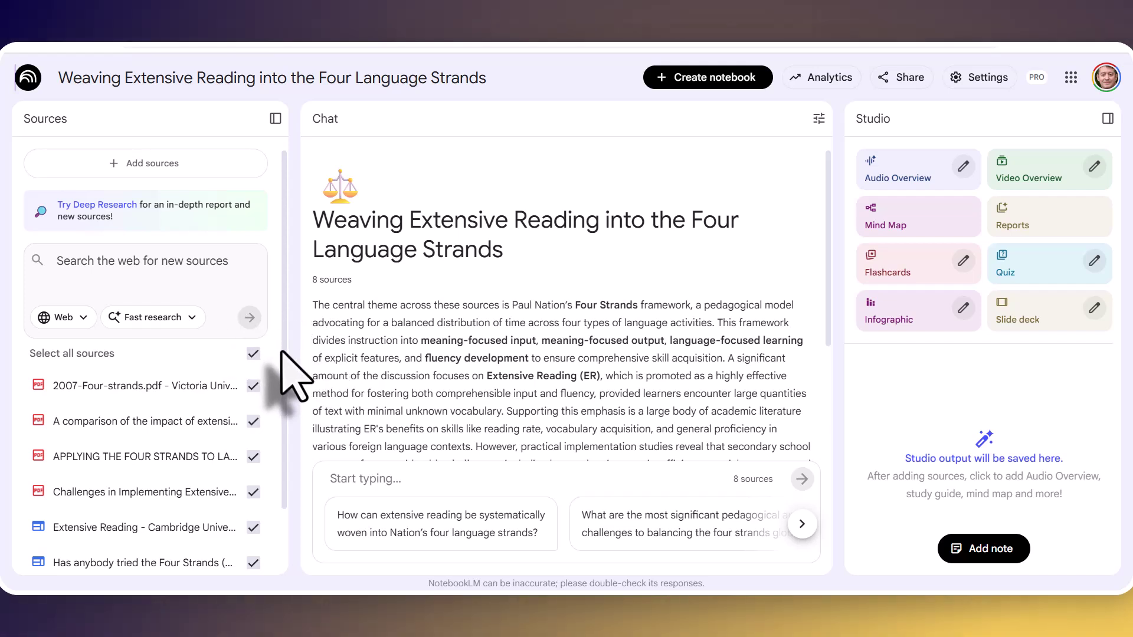
pyautogui.scroll(-1, 286, 357)
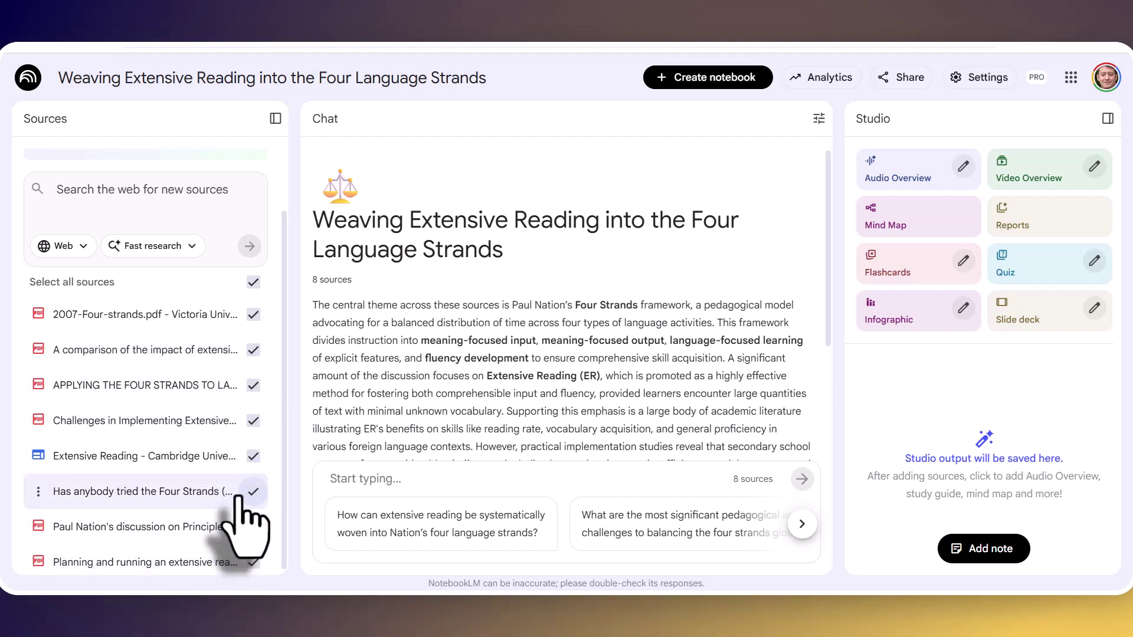
pyautogui.click(378, 482)
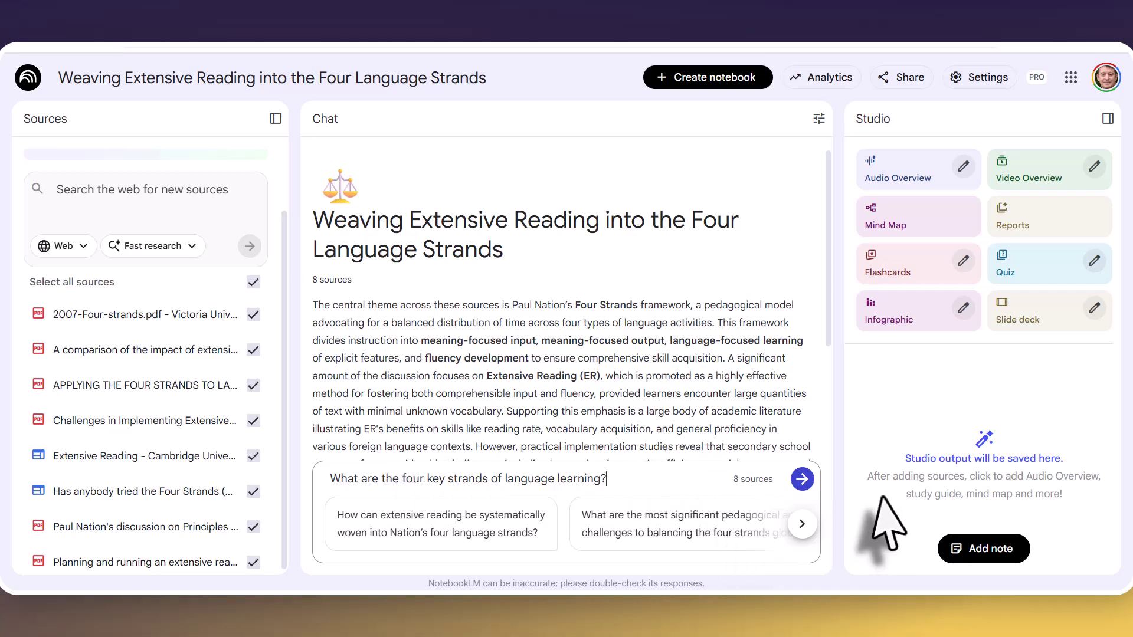
pyautogui.click(801, 480)
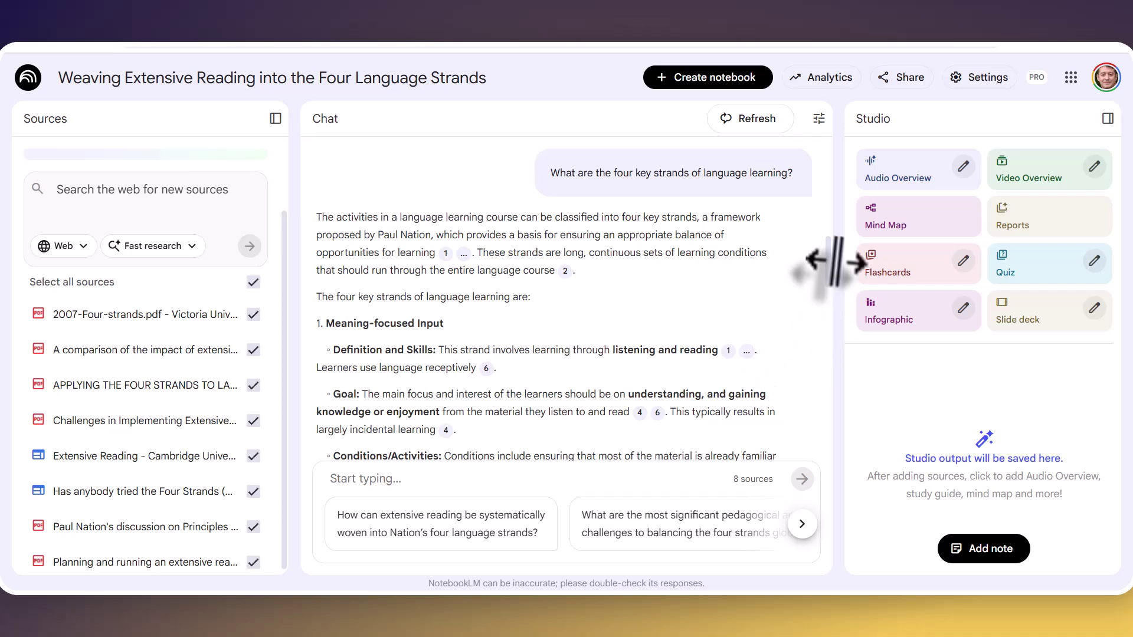
pyautogui.scroll(-5, 827, 275)
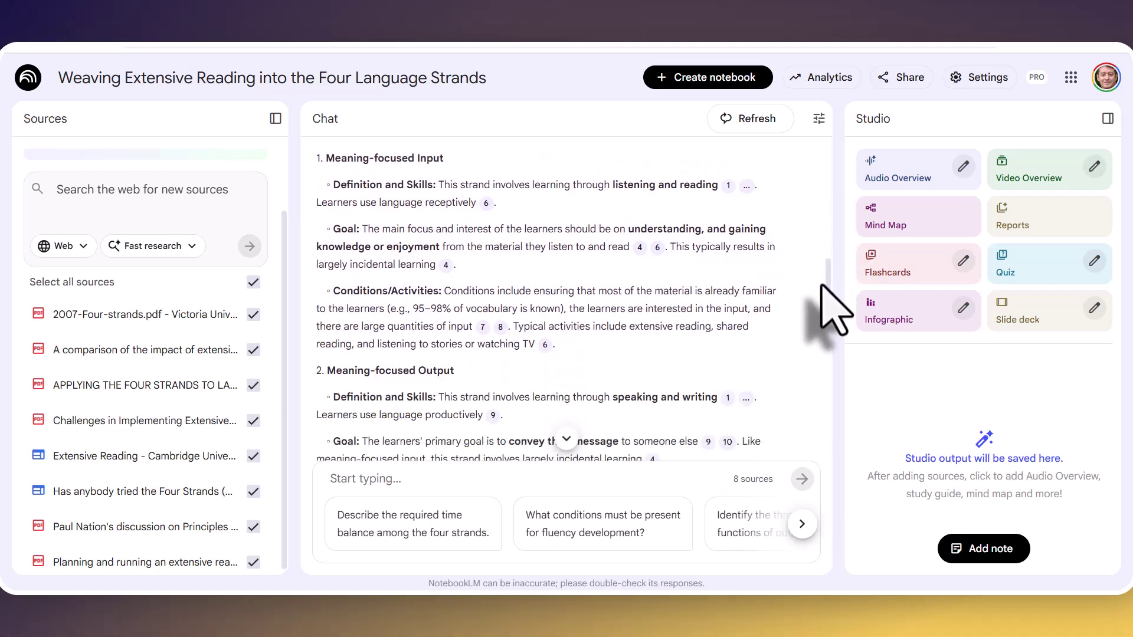
pyautogui.scroll(-7, 832, 324)
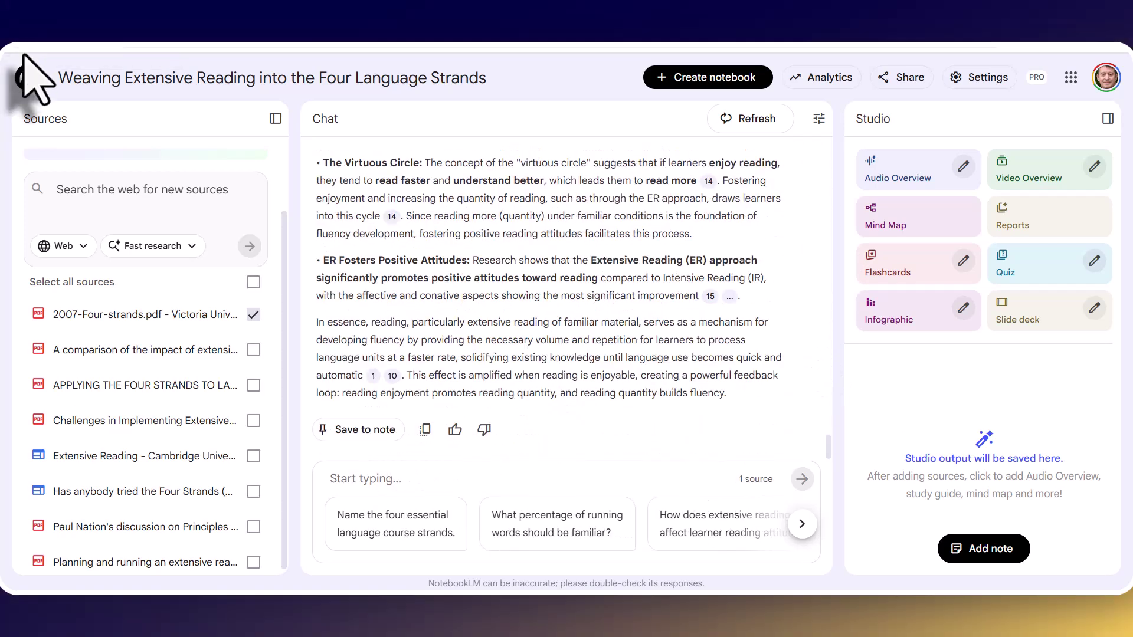
# Create a new notebook and upload all five PDFs from the ScreenCastArrticles folder in Documents as its sources.
pyautogui.click(25, 76)
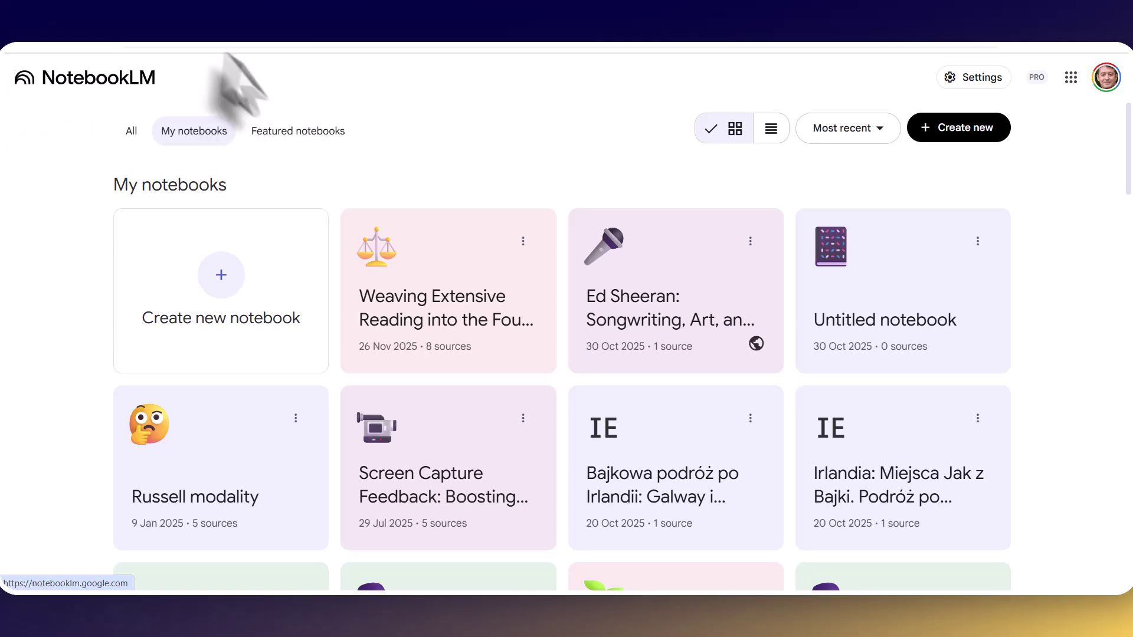
pyautogui.click(222, 273)
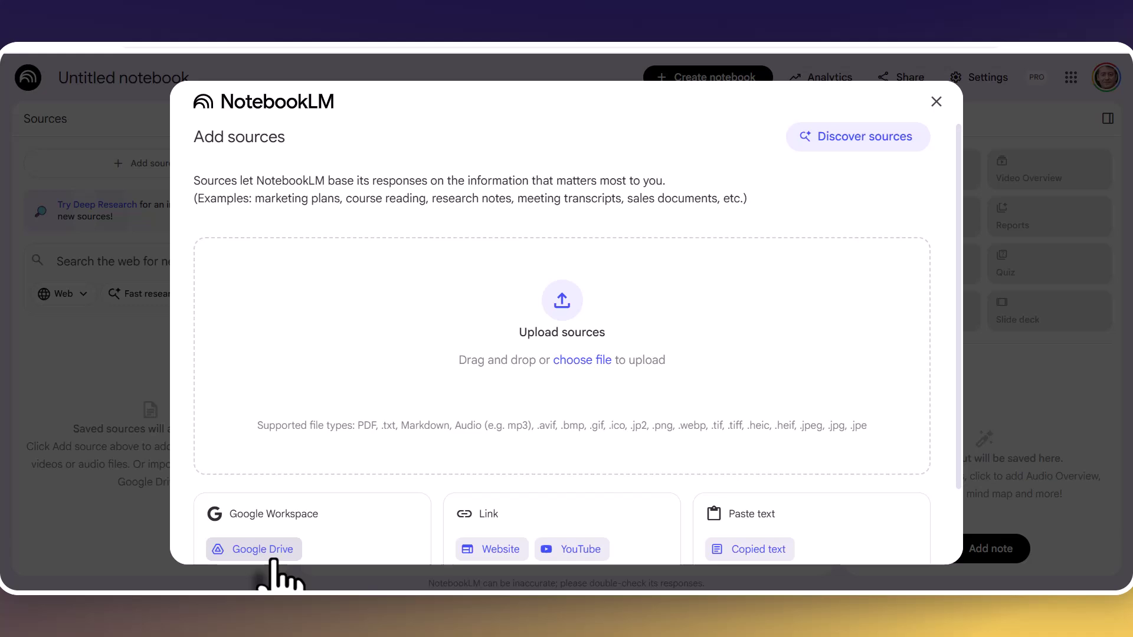
pyautogui.click(576, 365)
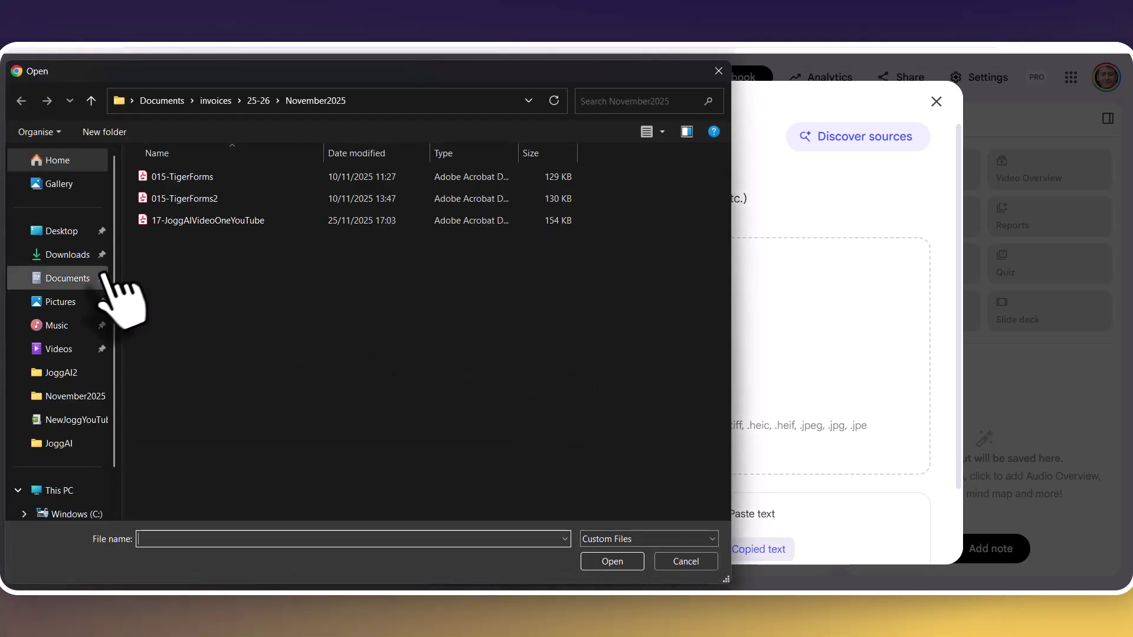
pyautogui.click(79, 278)
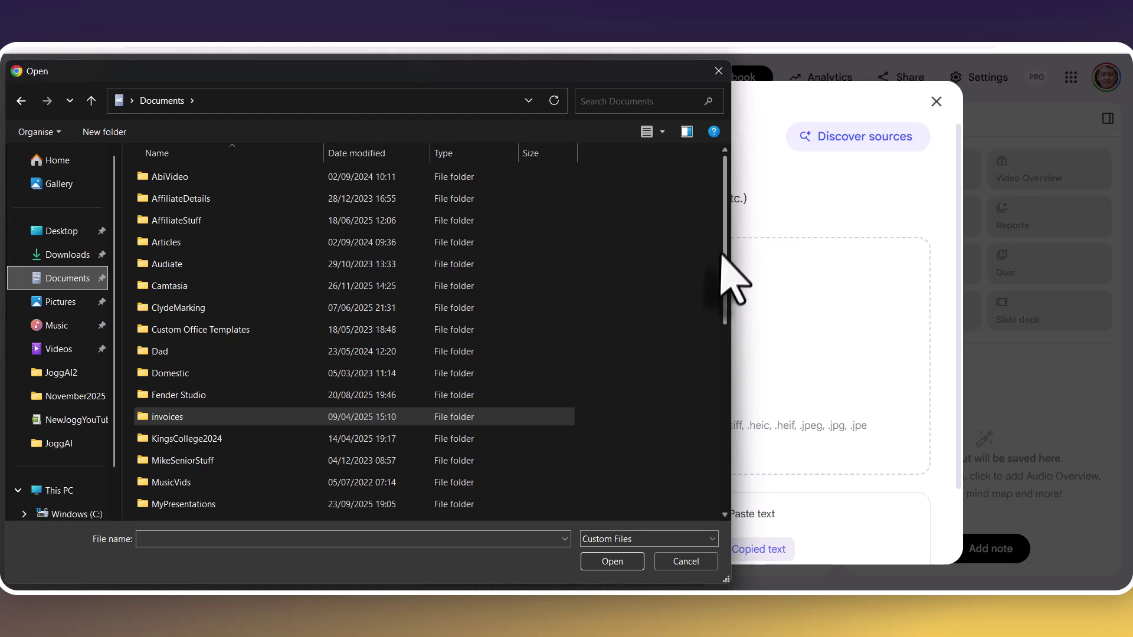
pyautogui.moveTo(722, 255); pyautogui.dragTo(728, 403)
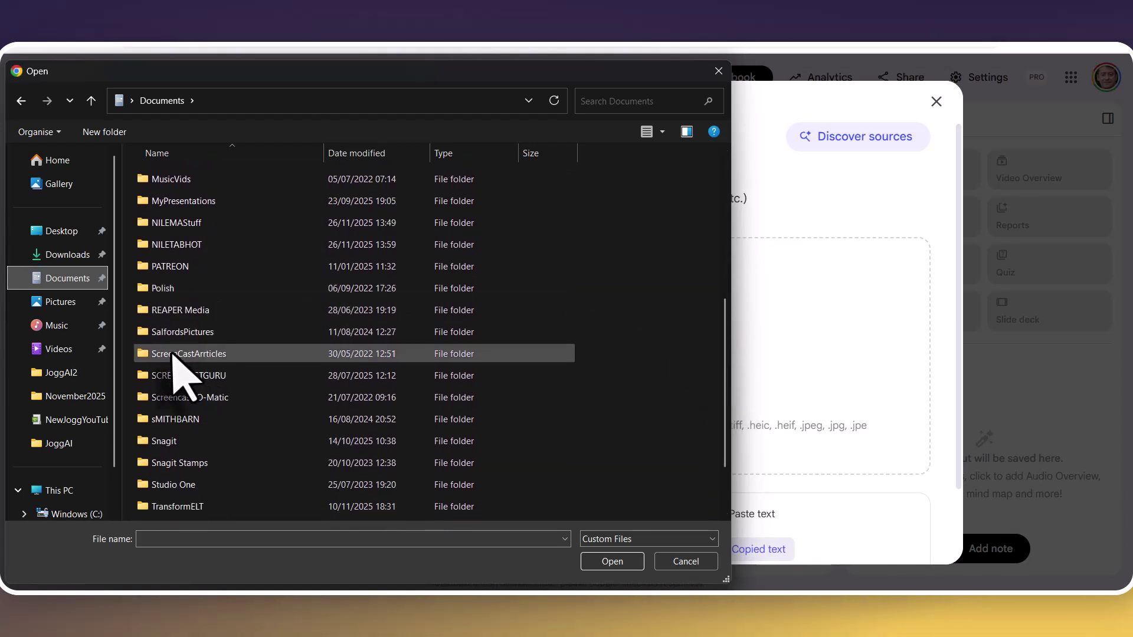
pyautogui.doubleClick(208, 357)
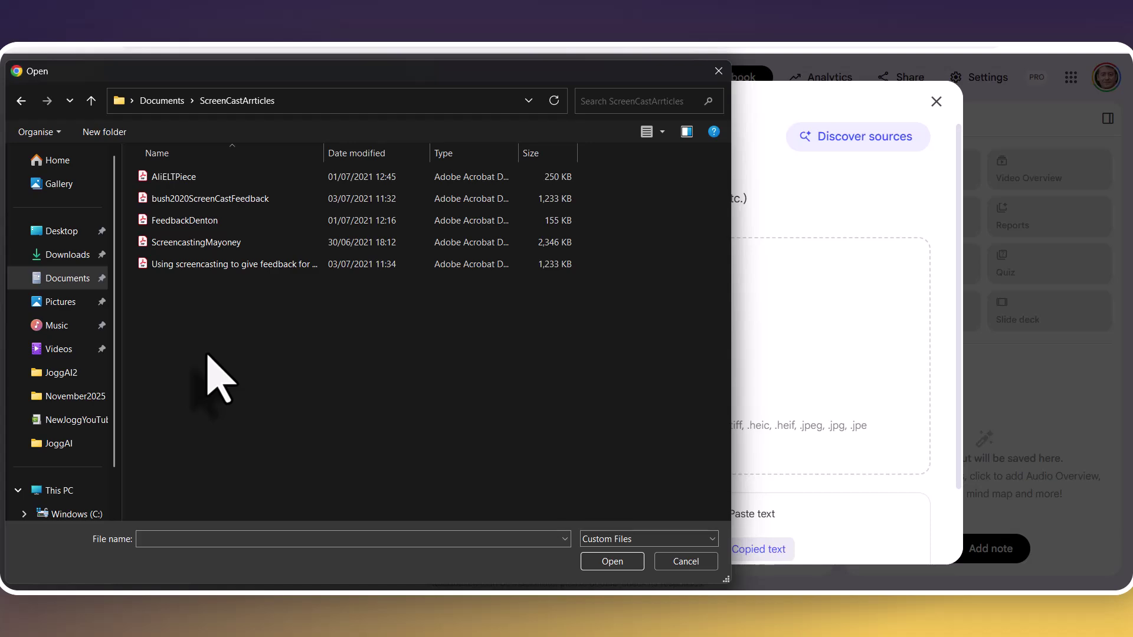
pyautogui.moveTo(166, 304); pyautogui.dragTo(208, 174)
pyautogui.click(613, 562)
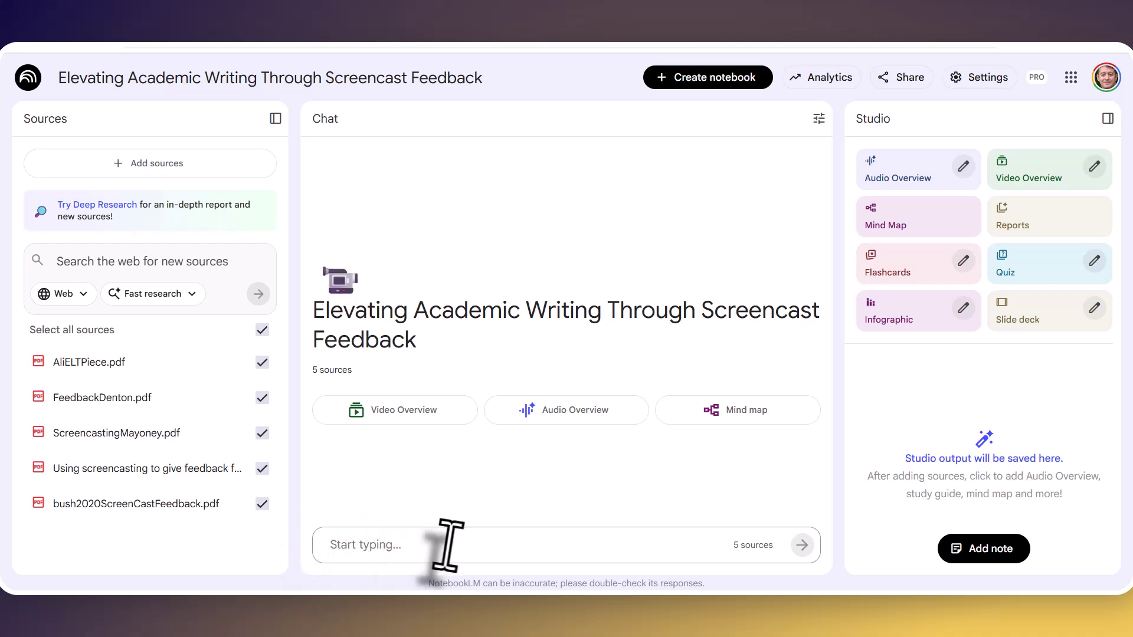
pyautogui.click(392, 549)
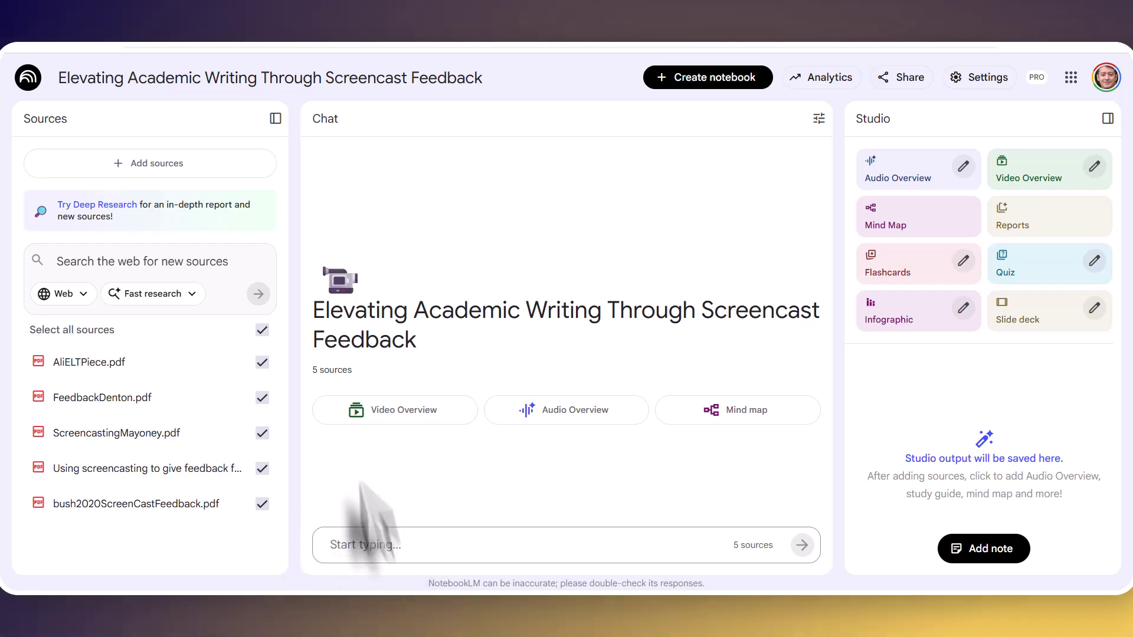
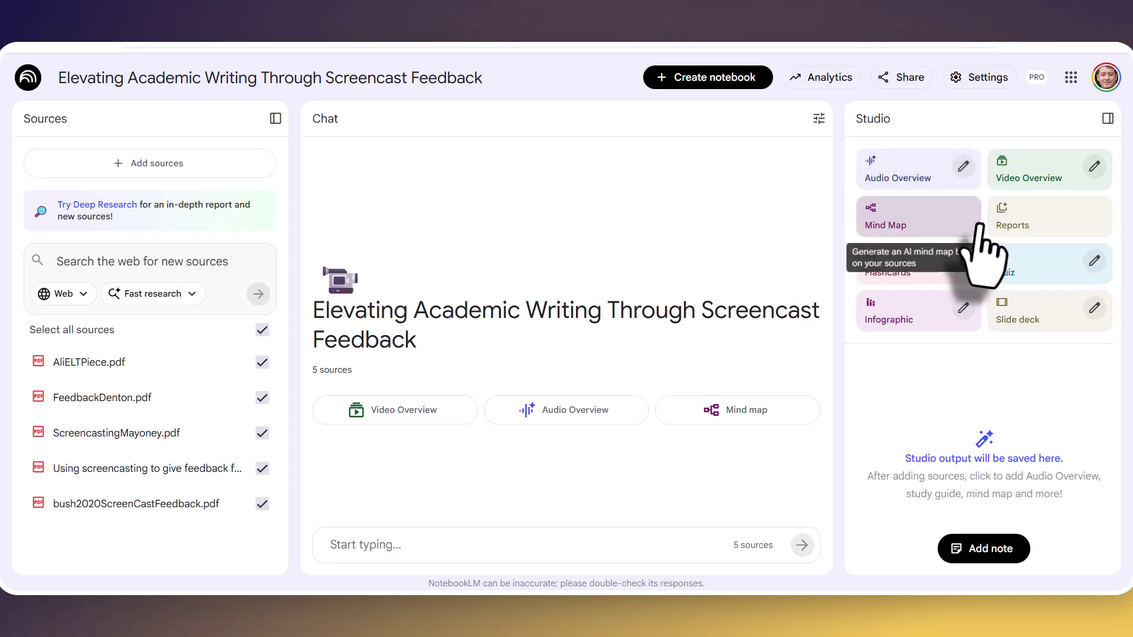
# Generate an English audio overview in the Brief format from the notebook's sources and play its beginning.
pyautogui.click(963, 166)
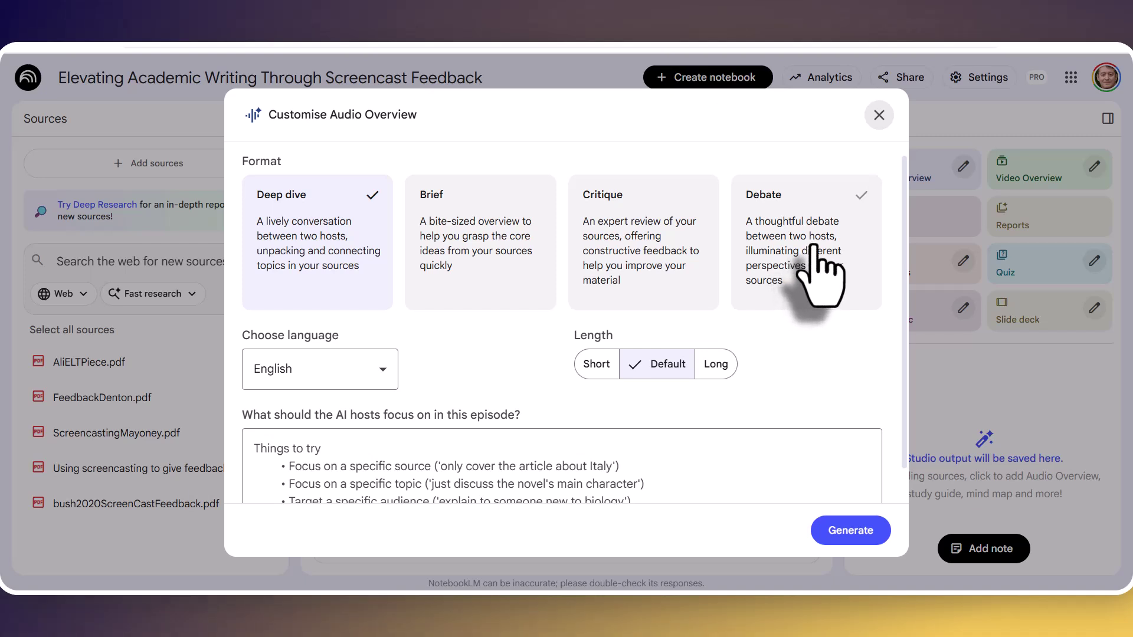
pyautogui.scroll(-1, 817, 254)
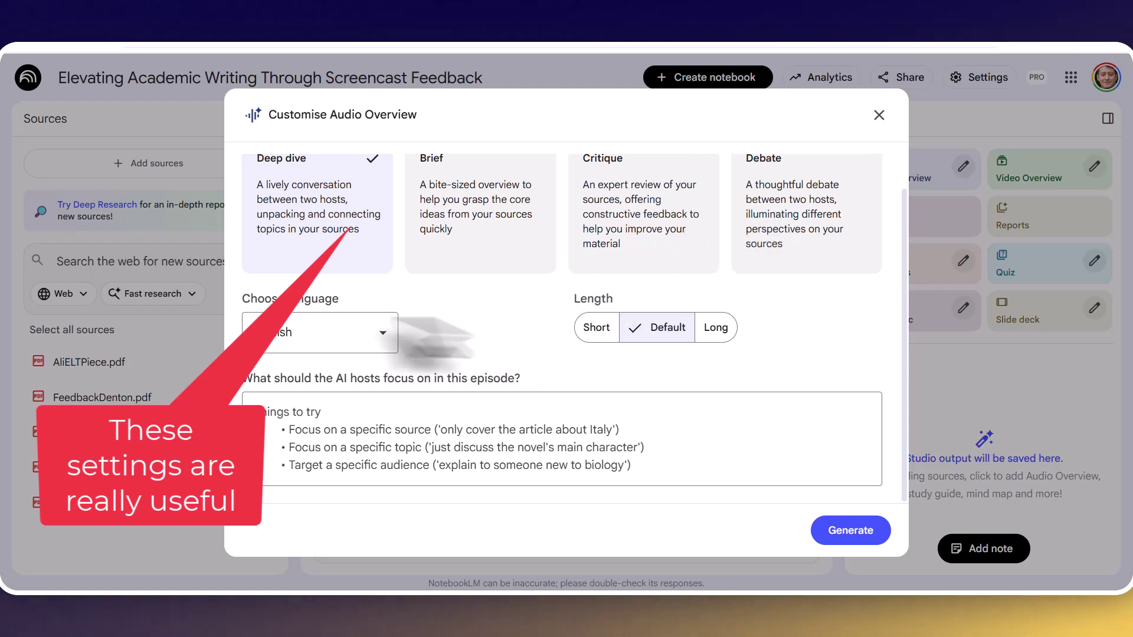
pyautogui.click(381, 339)
pyautogui.click(380, 334)
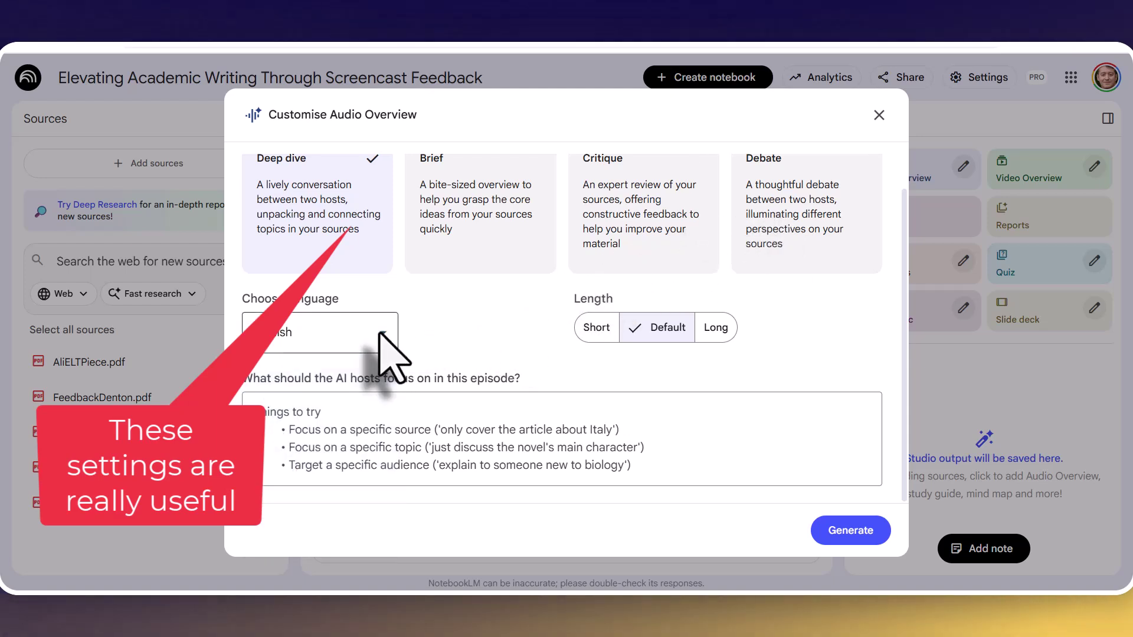
pyautogui.click(472, 206)
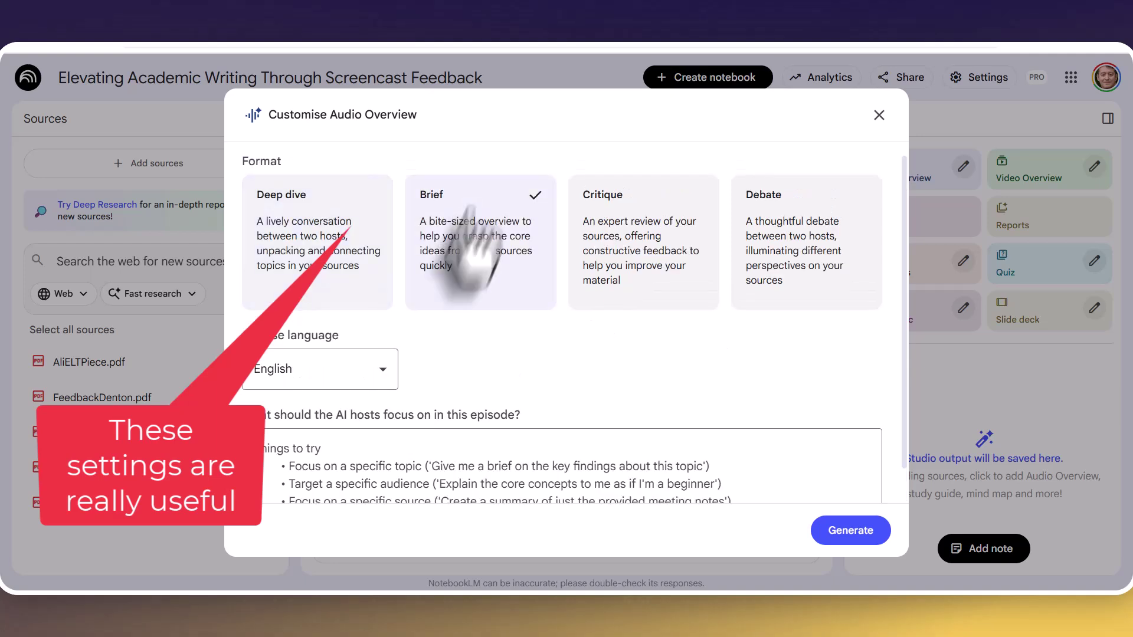
pyautogui.scroll(-1, 911, 425)
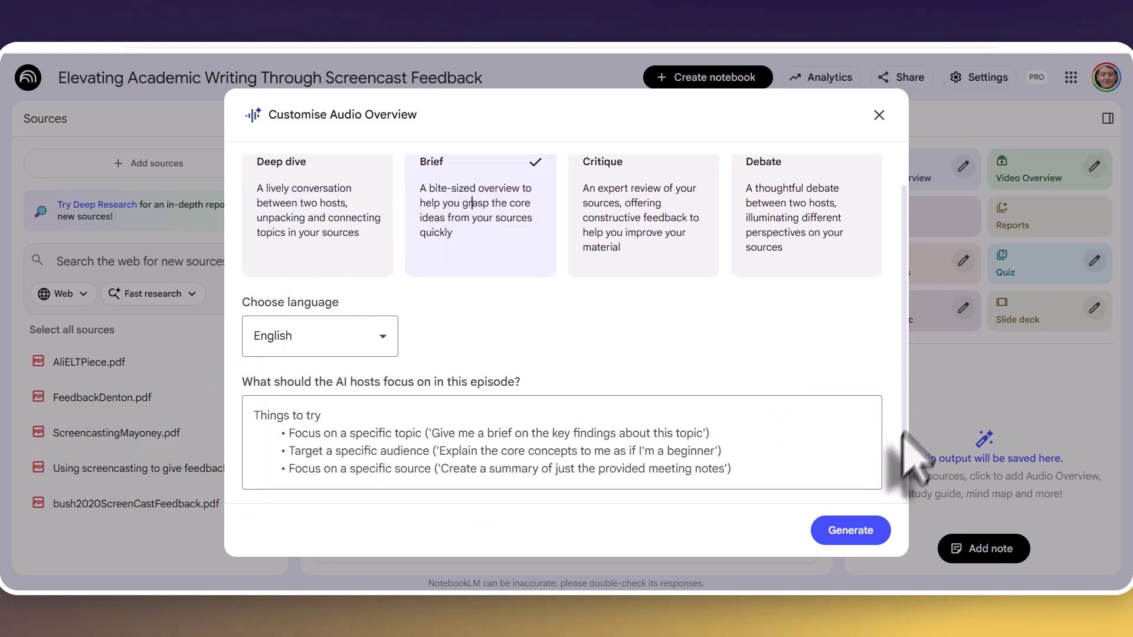
pyautogui.click(281, 405)
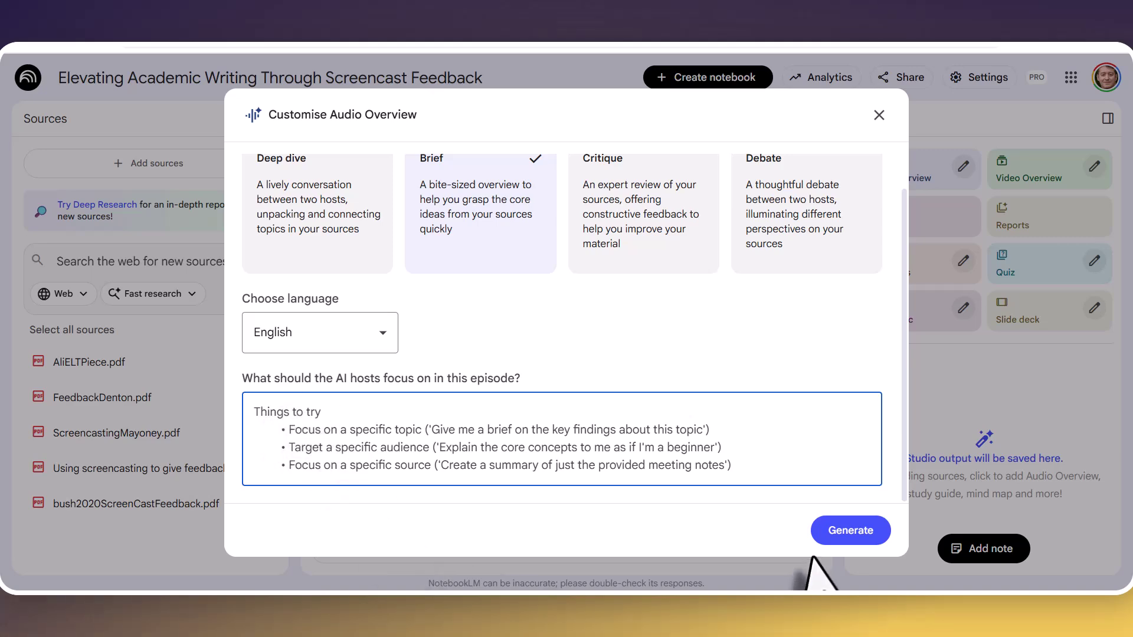
pyautogui.click(856, 530)
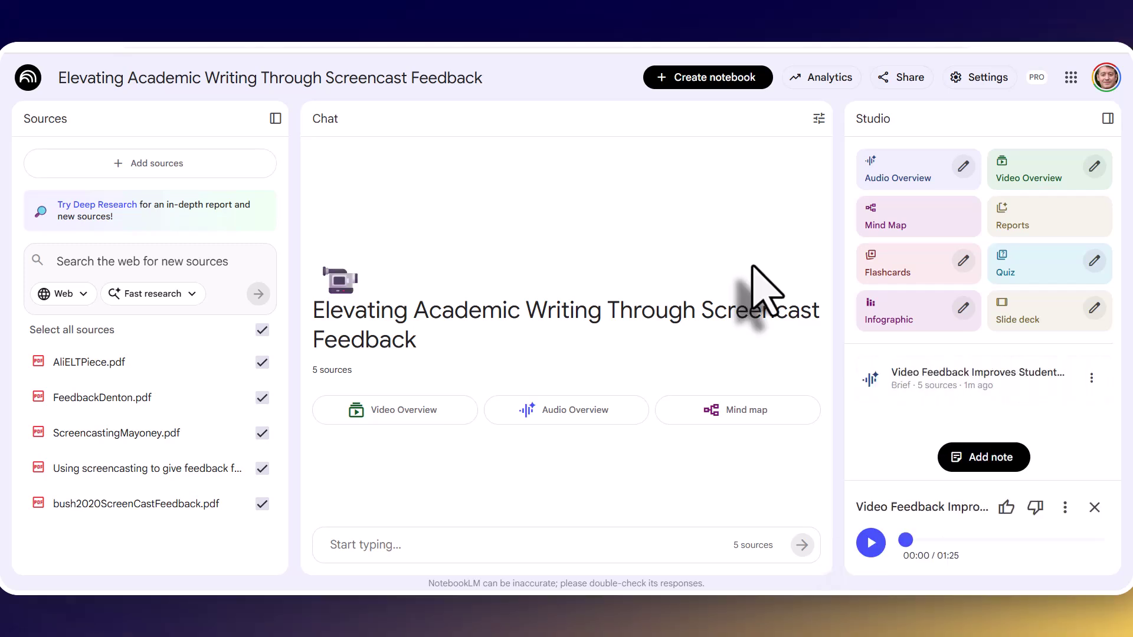
pyautogui.click(873, 544)
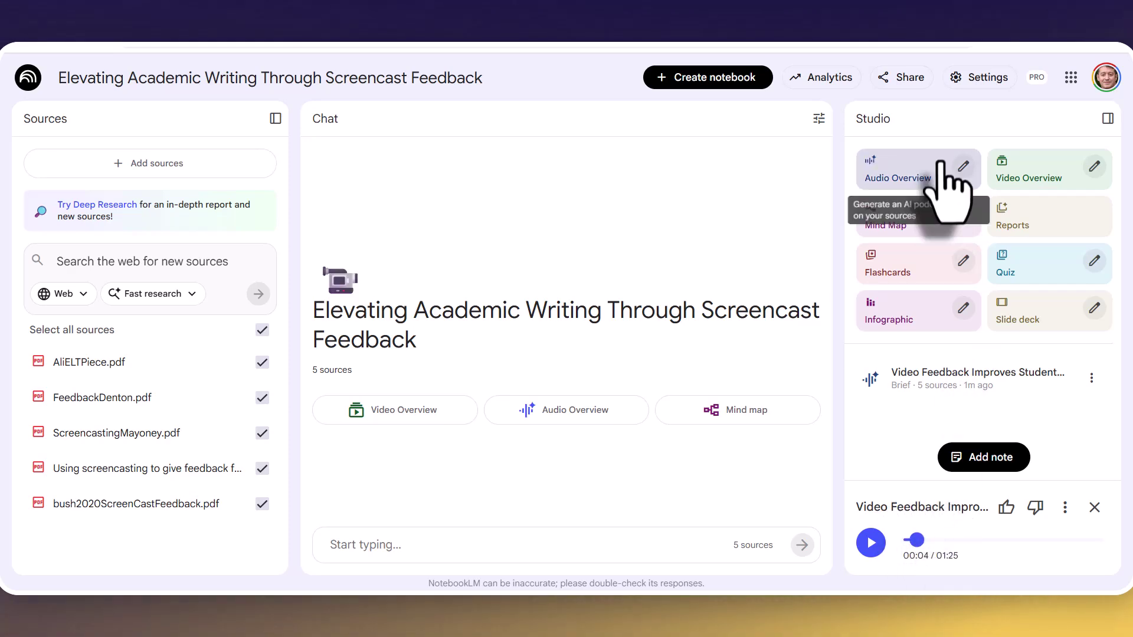
# Examine the audio overview's format, language and length options, then close them without generating another one.
pyautogui.click(963, 167)
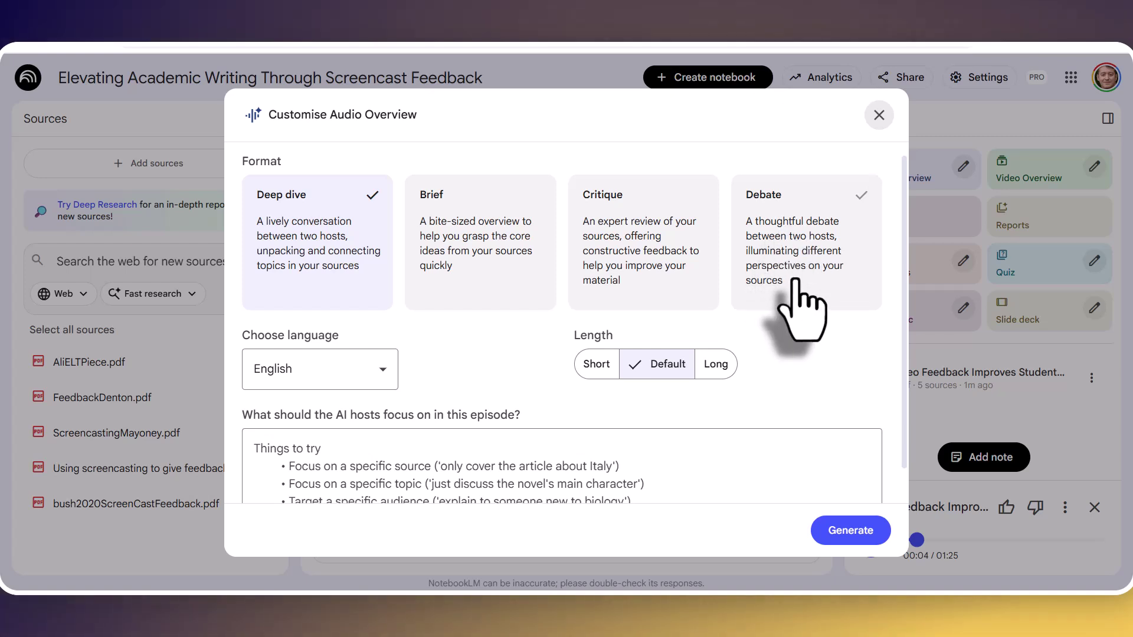
pyautogui.click(879, 117)
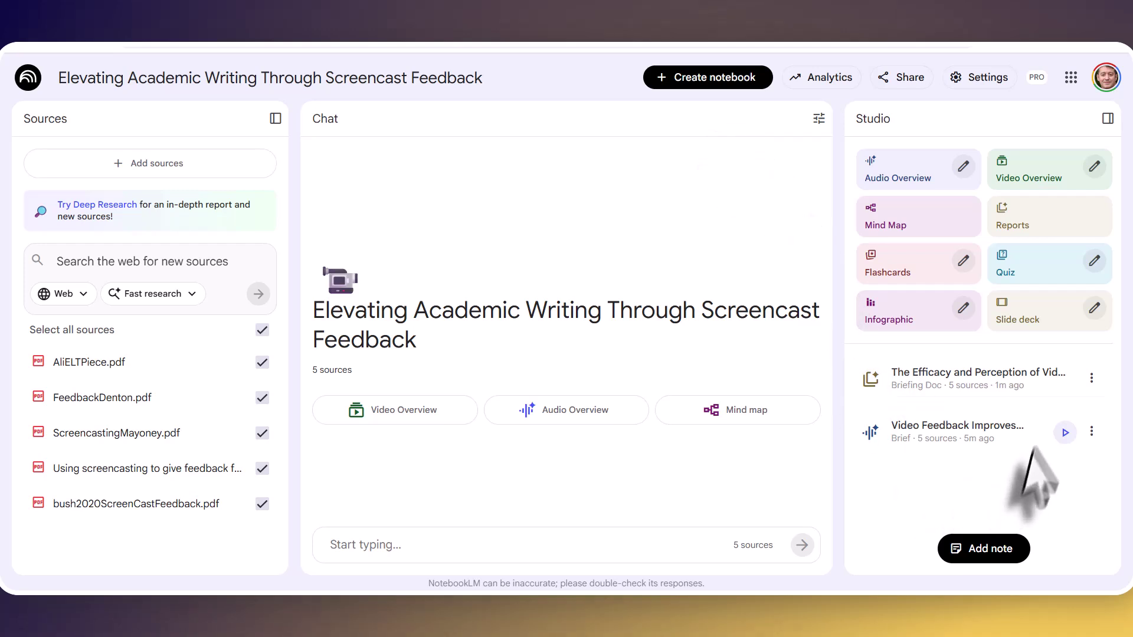
# Generate flashcards from the sources with the standard number of cards and medium difficulty.
pyautogui.click(964, 261)
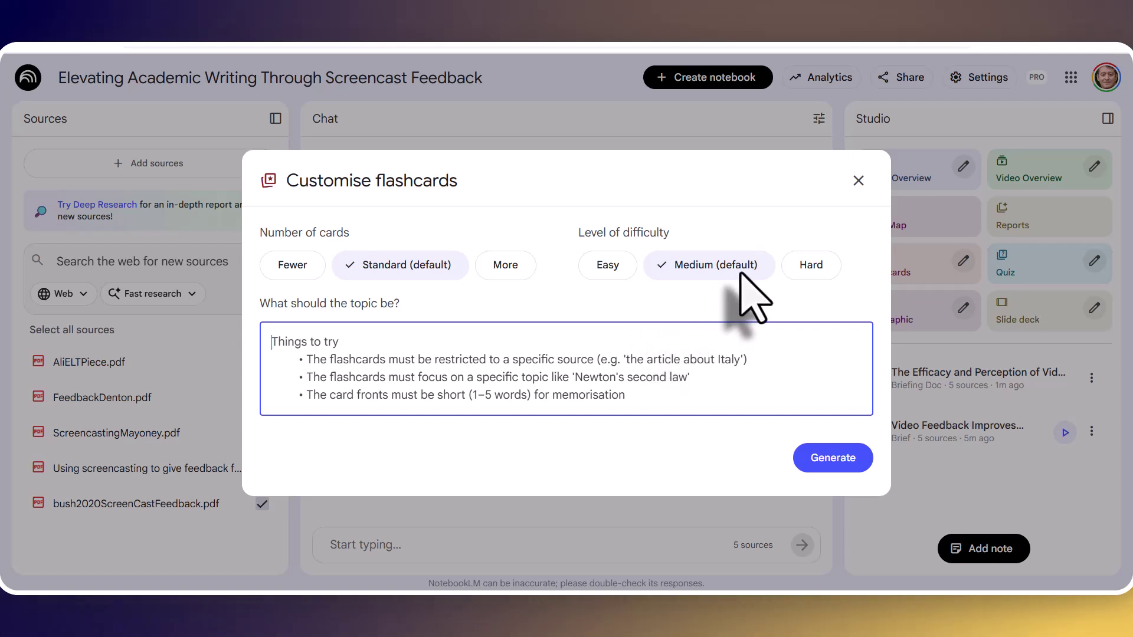
pyautogui.click(833, 460)
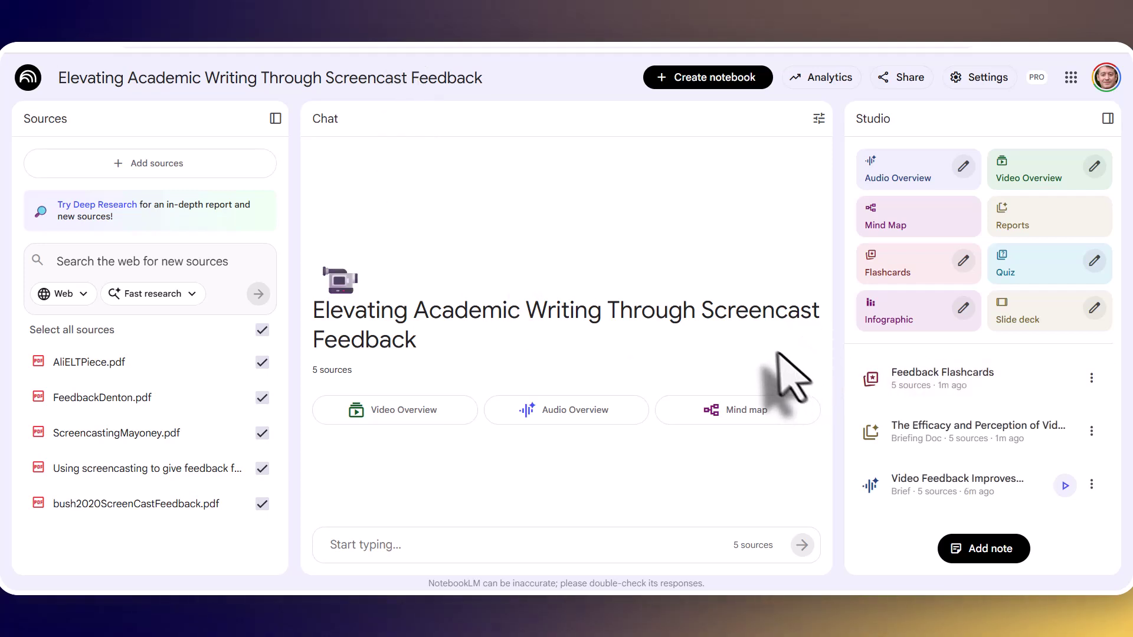
# View the generated flashcards at full size, reveal the first card's answer and go to the second card.
pyautogui.click(948, 383)
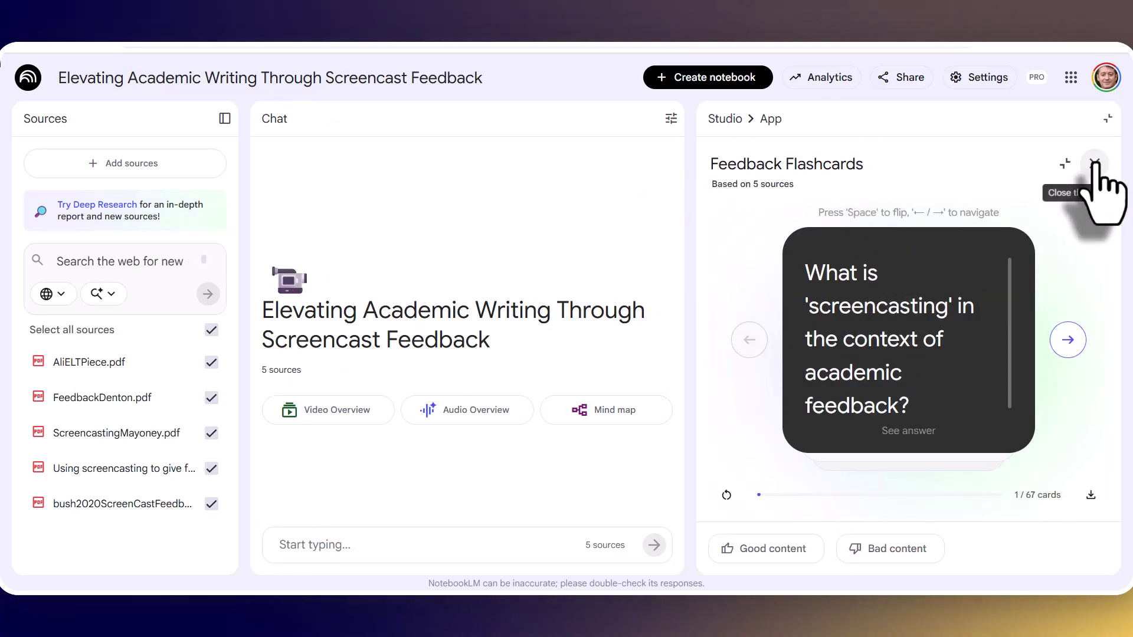
pyautogui.click(1094, 165)
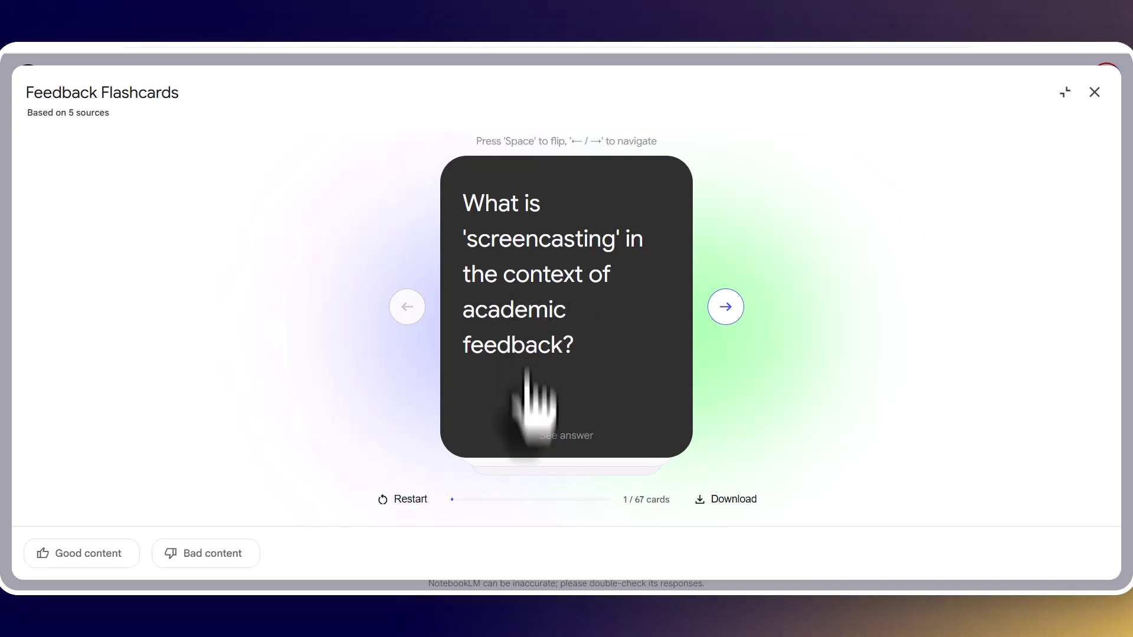
pyautogui.click(568, 437)
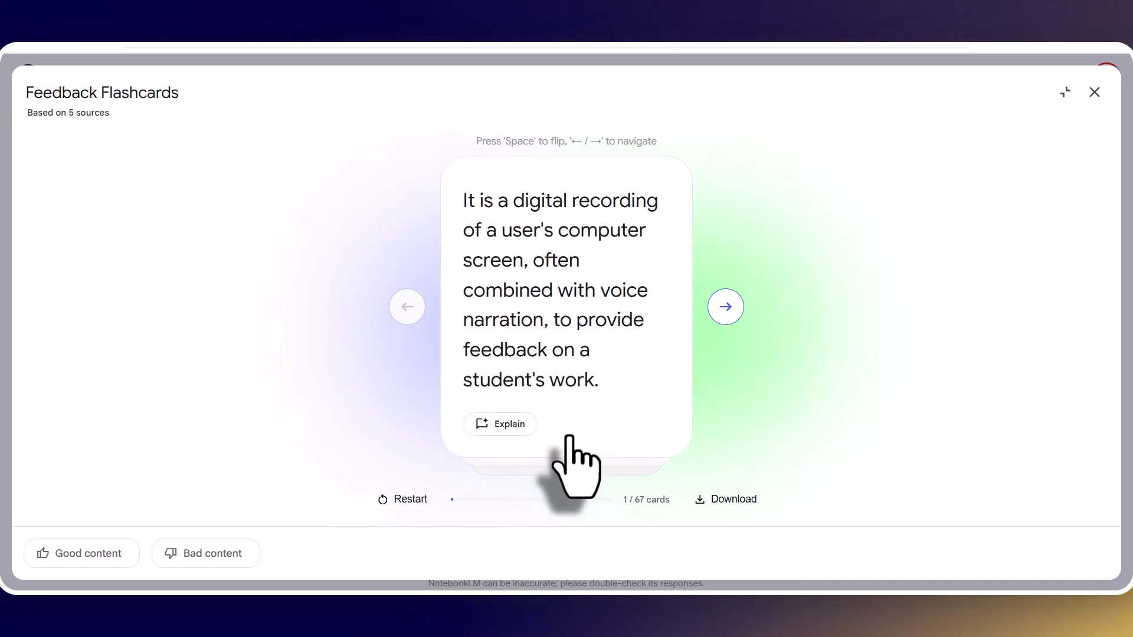
pyautogui.click(726, 307)
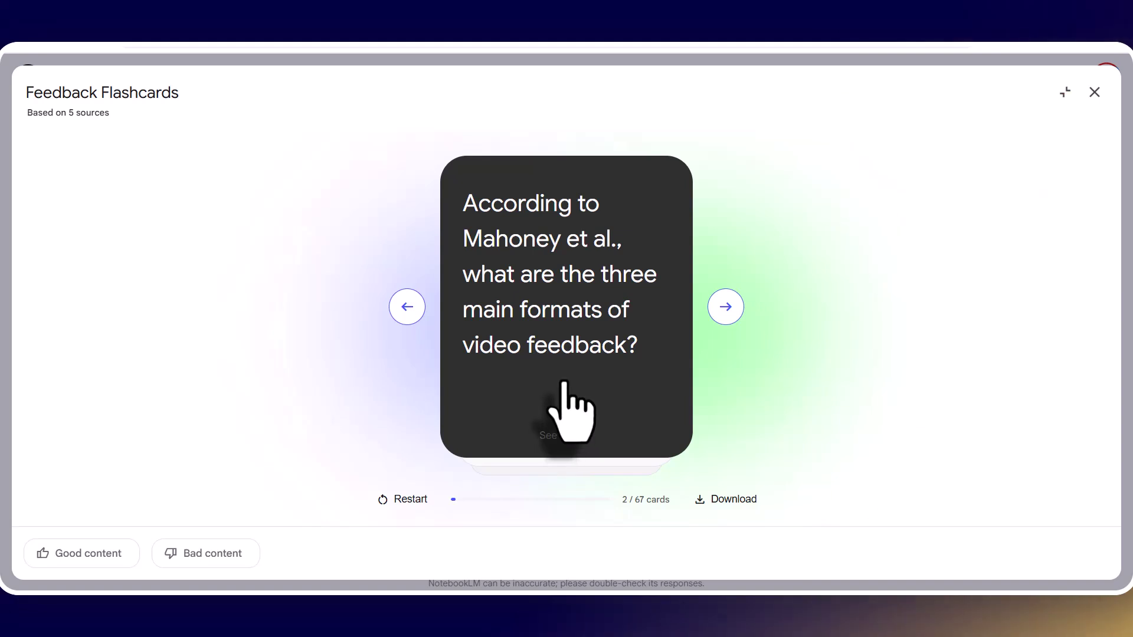
# Reveal the second flashcard's answer and leave the full-size view.
pyautogui.moveTo(565, 435); pyautogui.dragTo(568, 434)
pyautogui.click(554, 444)
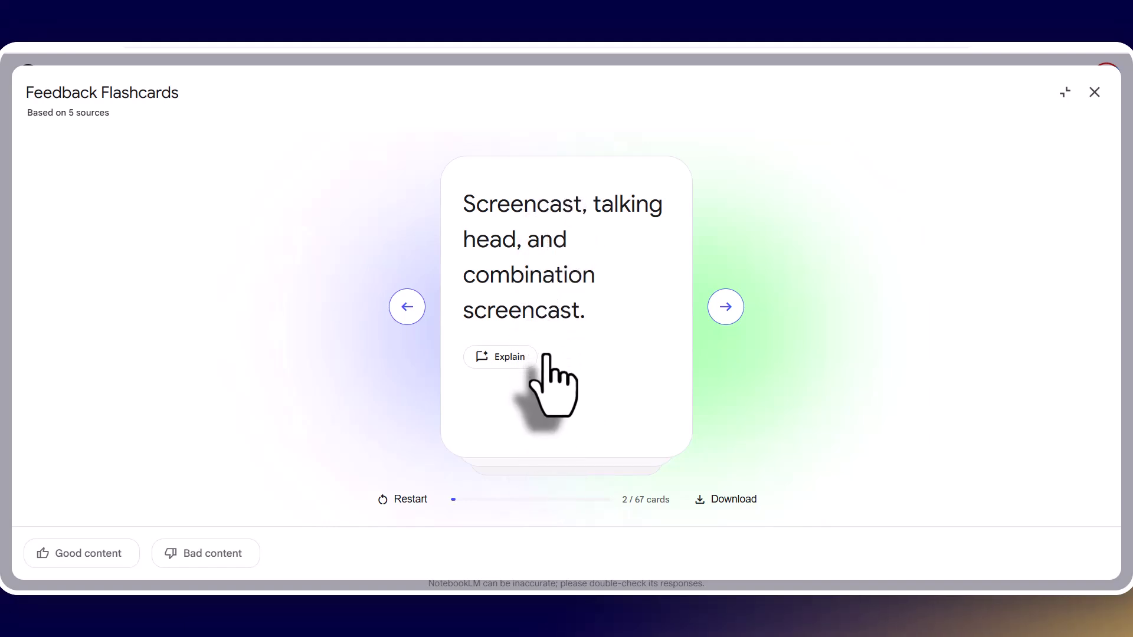
pyautogui.click(1065, 92)
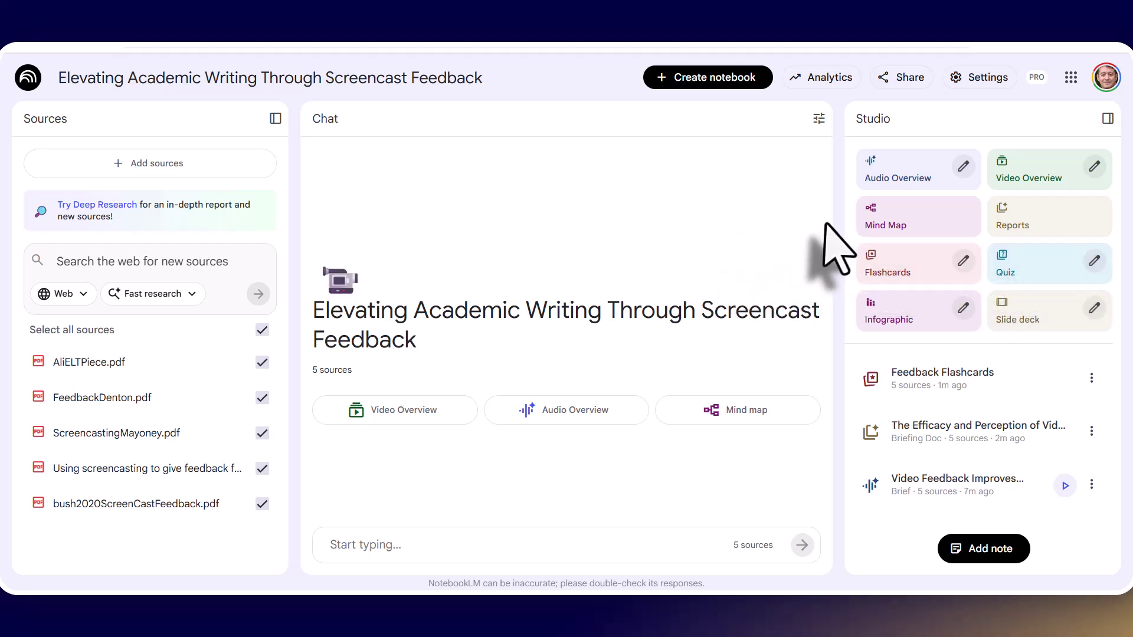
# Deselect AliELTPiece.pdf, FeedbackDenton.pdf and ScreencastingMayoney.pdf so that only the last two sources remain selected.
pyautogui.click(262, 330)
pyautogui.click(261, 332)
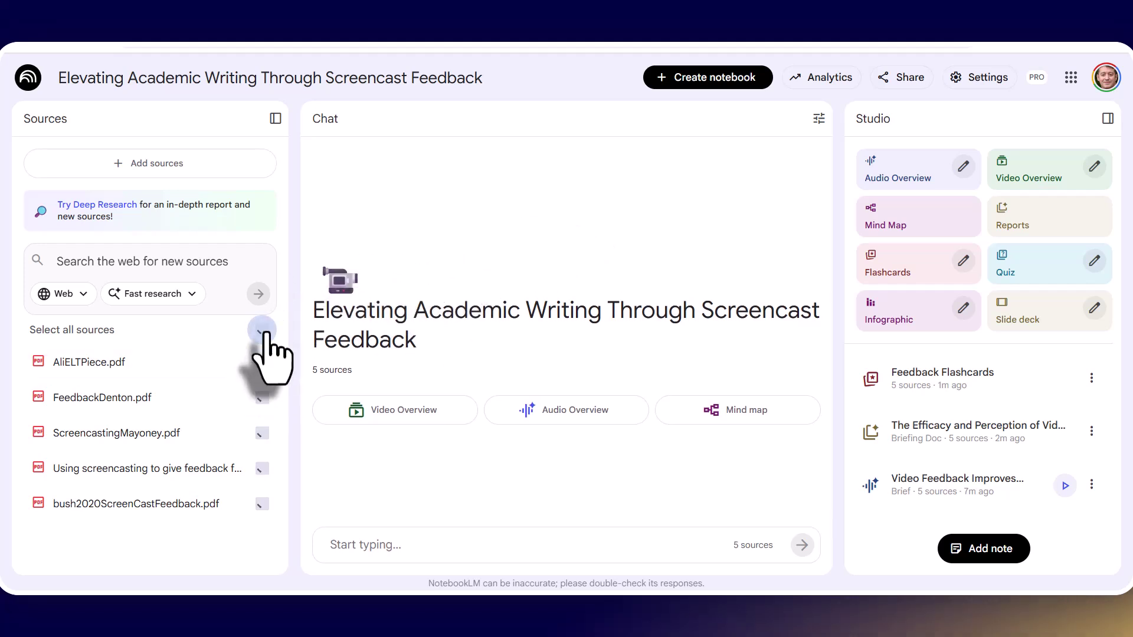
pyautogui.click(262, 363)
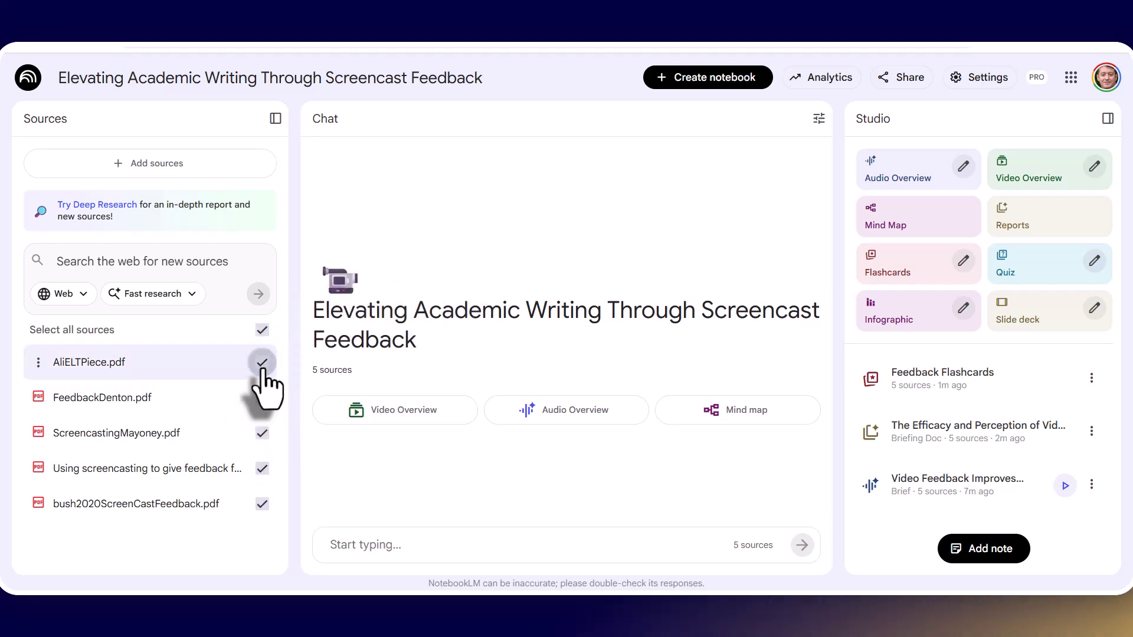
pyautogui.click(262, 397)
pyautogui.click(262, 433)
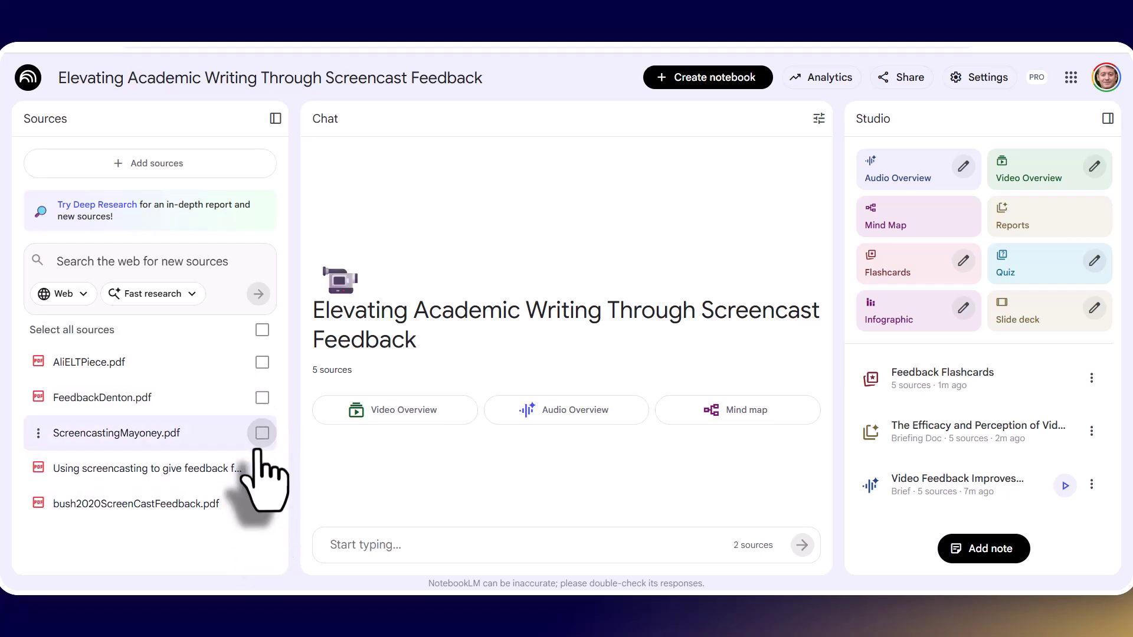
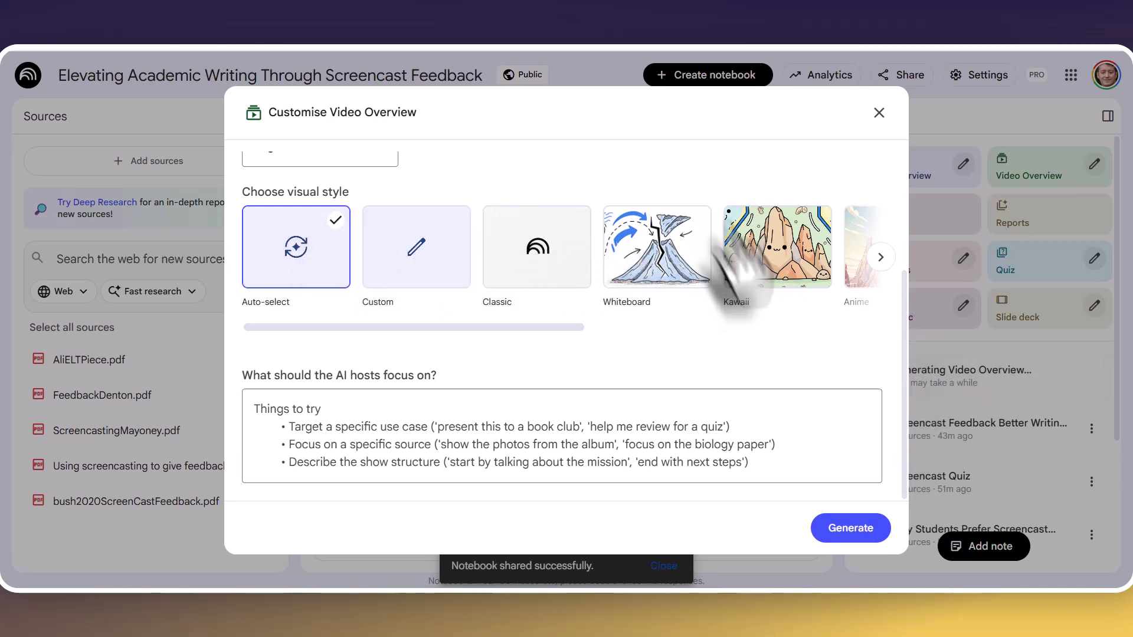
# Choose the Classic visual style for a video overview and go to the field for the AI hosts' focus.
pyautogui.click(506, 251)
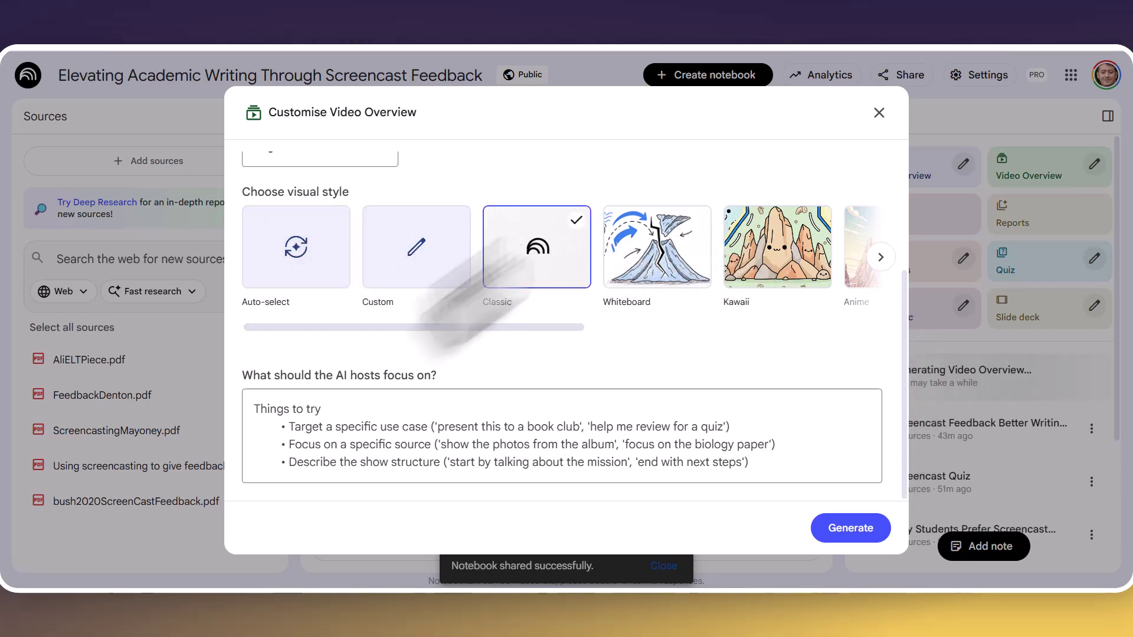
pyautogui.click(342, 428)
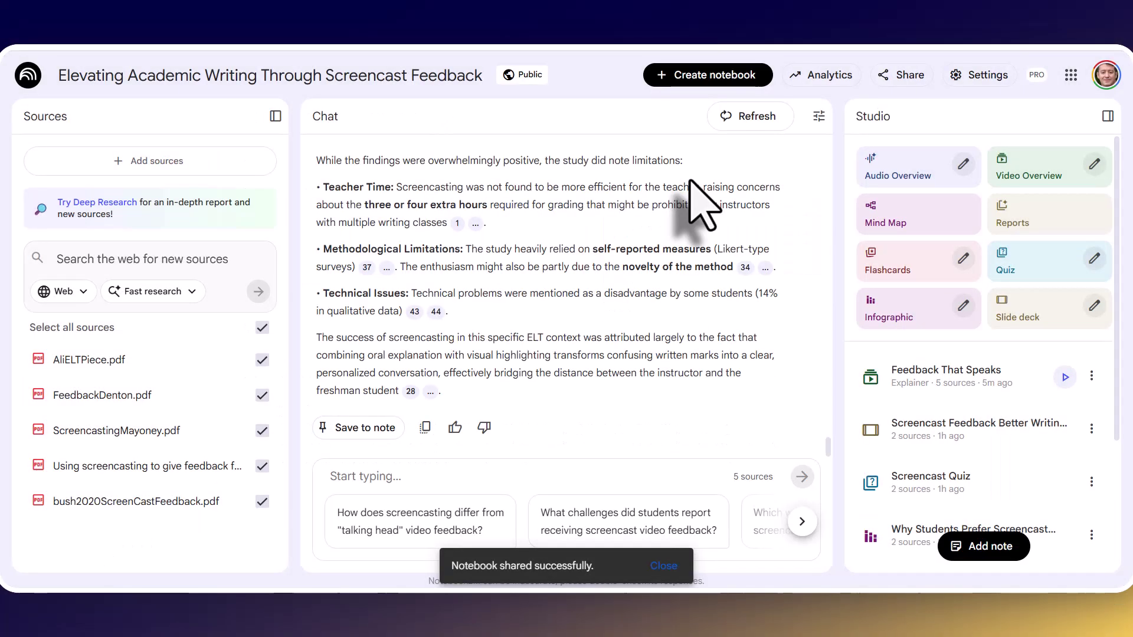
# Play the "Feedback That Speaks" video overview, skip ahead to about 1:25, pause it and return to the Studio overview.
pyautogui.click(919, 382)
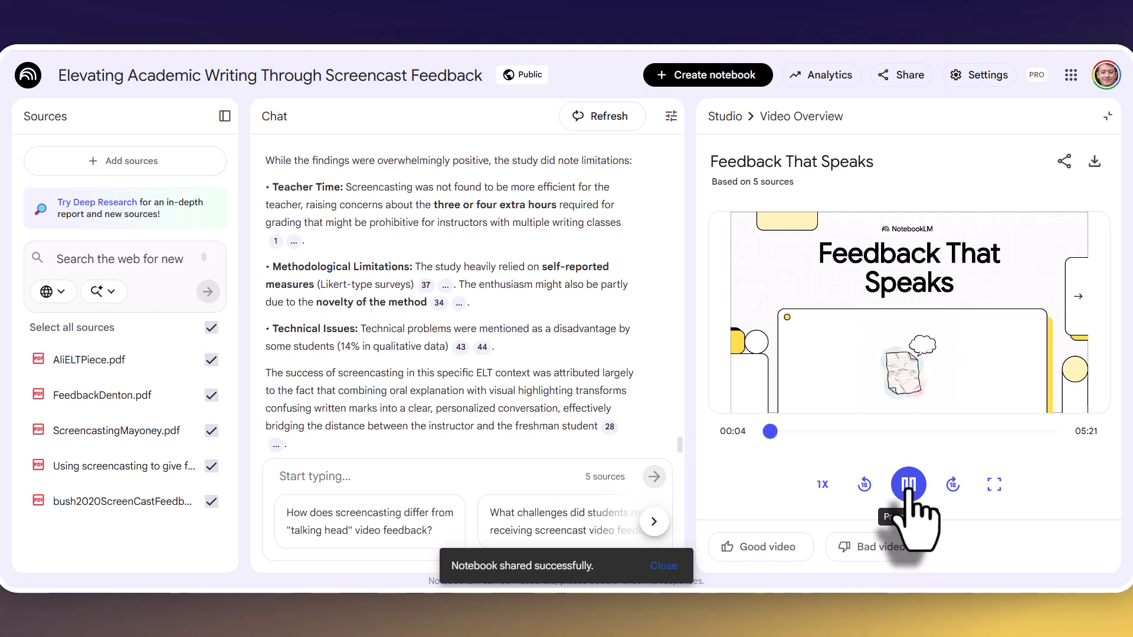
pyautogui.click(910, 488)
pyautogui.moveTo(770, 432); pyautogui.dragTo(844, 435)
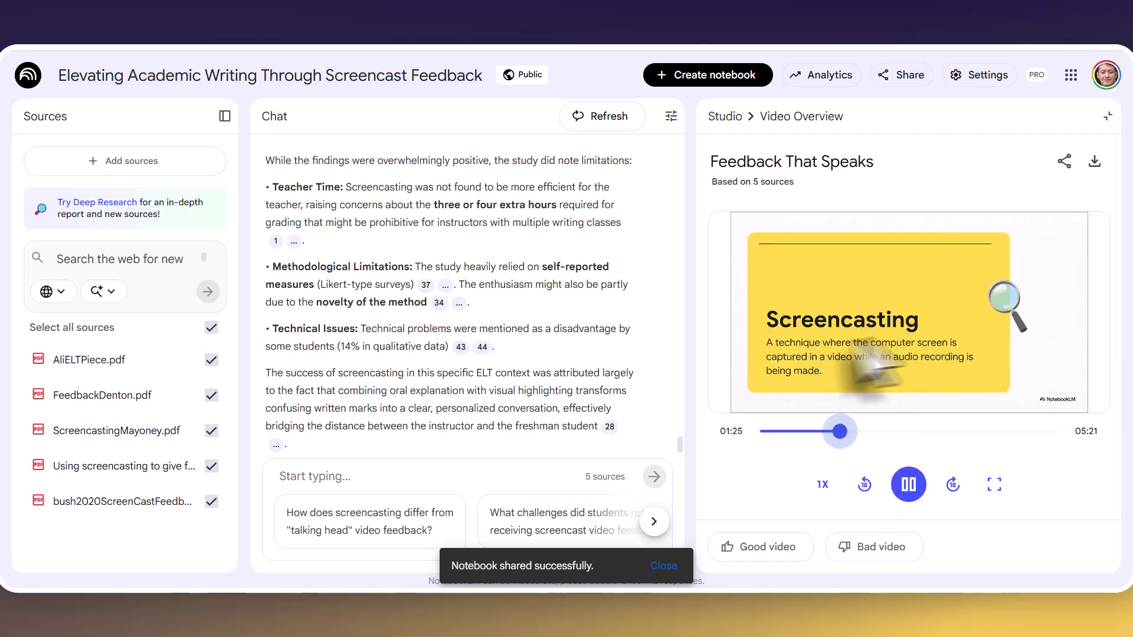
pyautogui.click(905, 485)
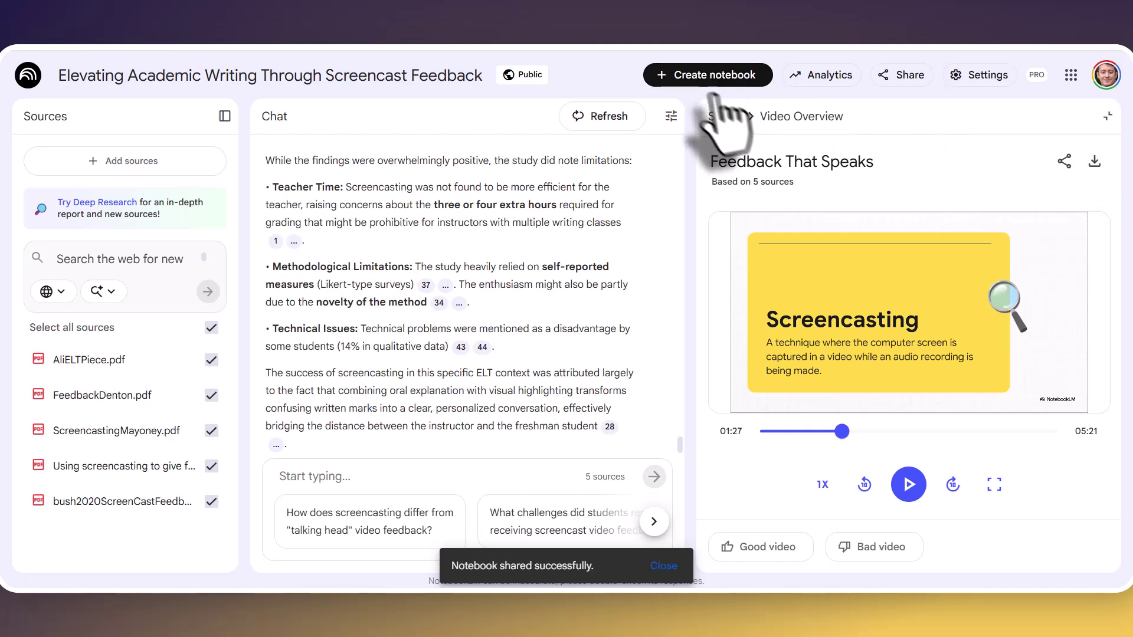
pyautogui.click(725, 116)
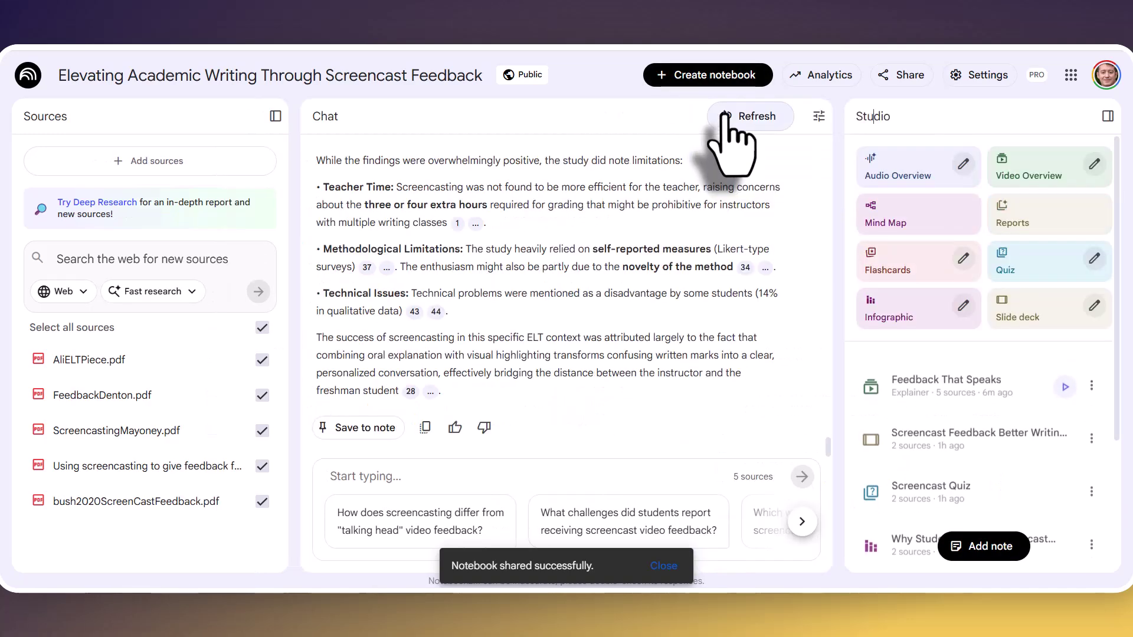
# Examine the video overview's format, language and visual style options, and close them without generating another one.
pyautogui.click(1093, 164)
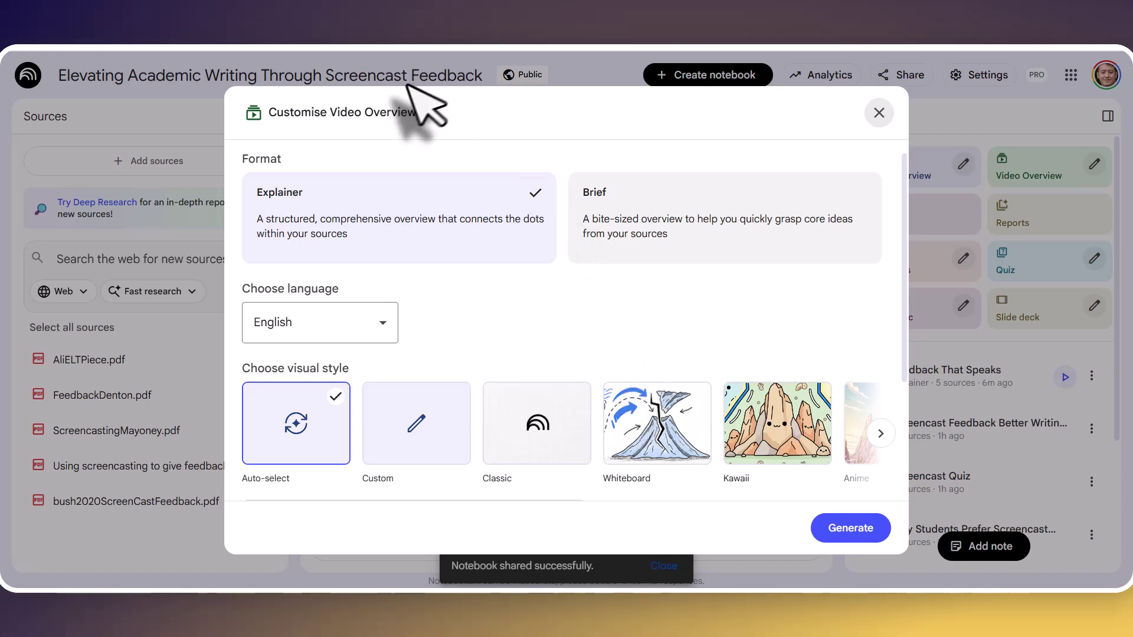
pyautogui.click(879, 112)
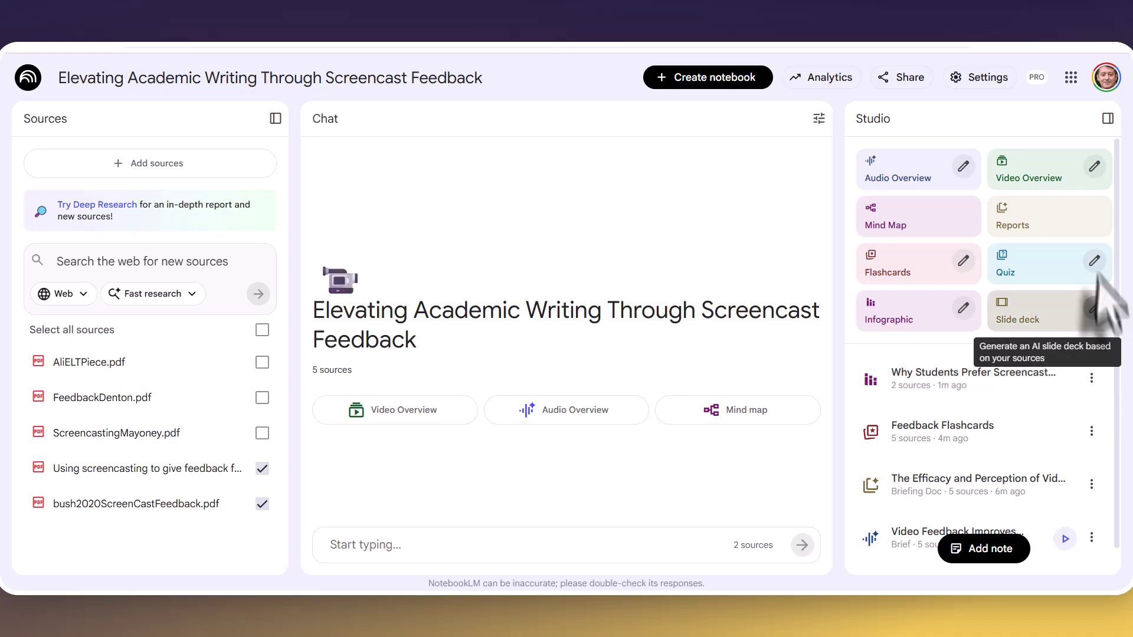
# Generate a medium-difficulty quiz with the standard number of questions and a detailed English slide deck of default length from the two selected sources.
pyautogui.click(1095, 260)
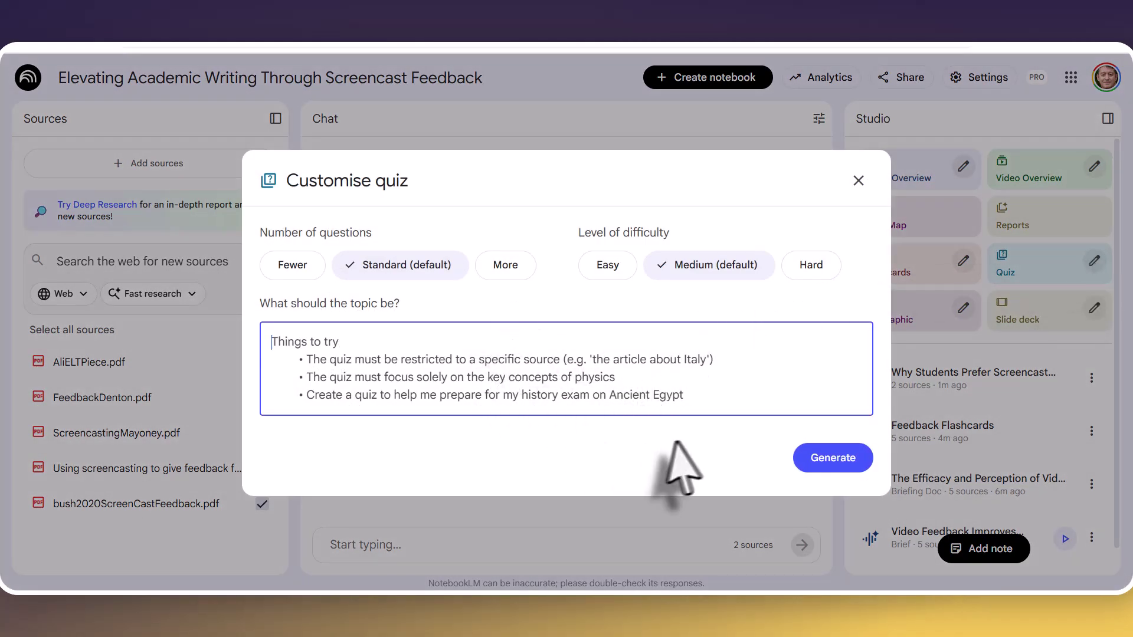
pyautogui.click(832, 459)
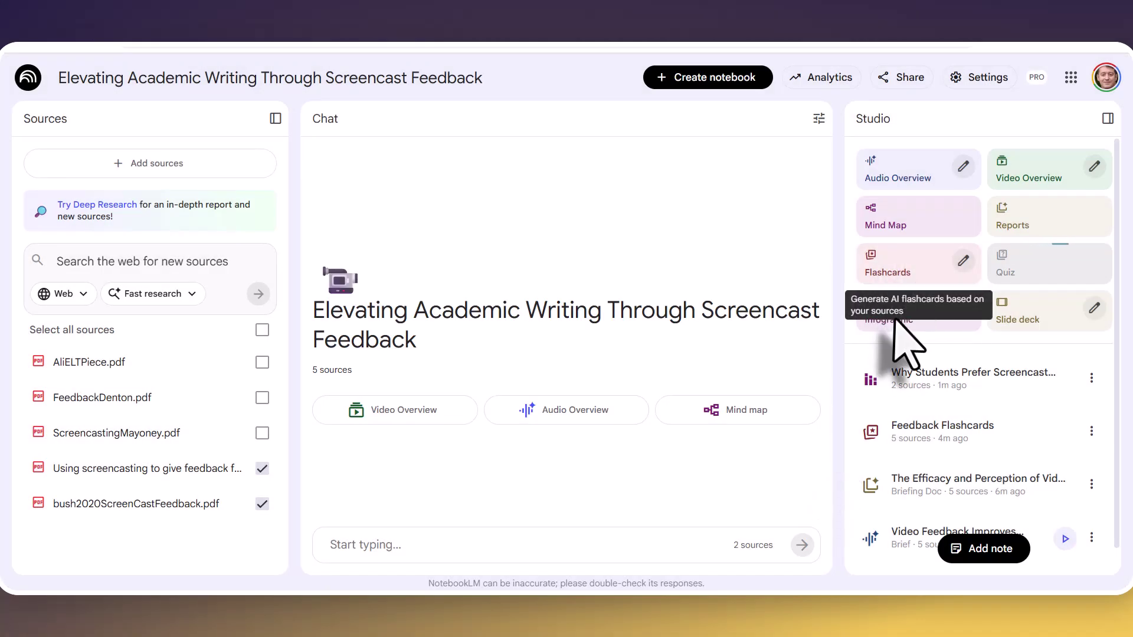
pyautogui.click(1095, 308)
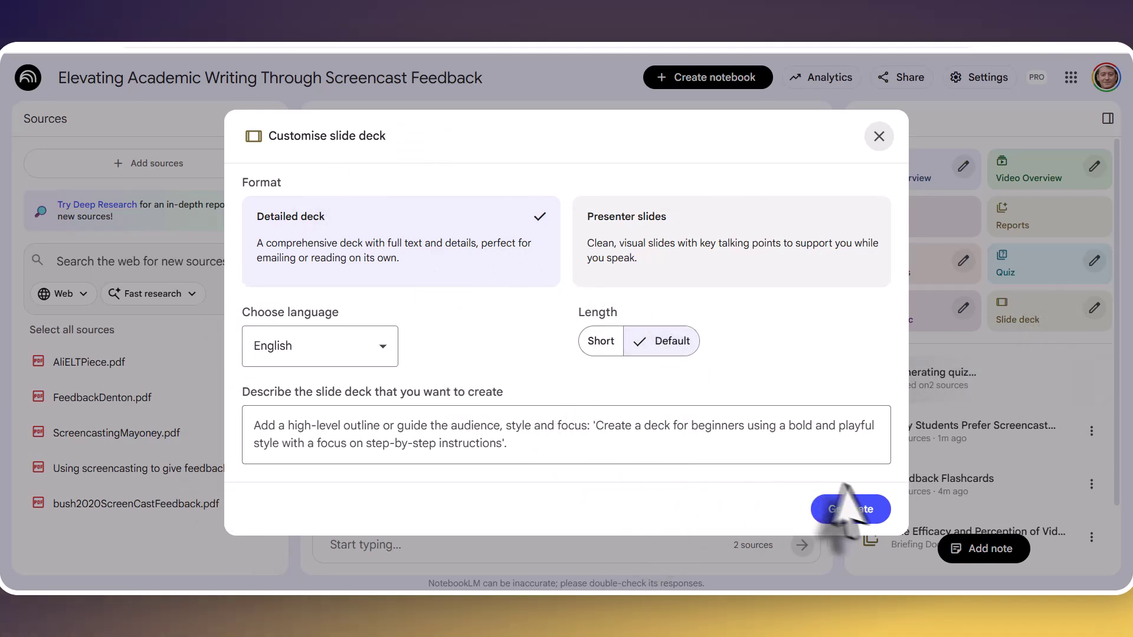
pyautogui.click(848, 509)
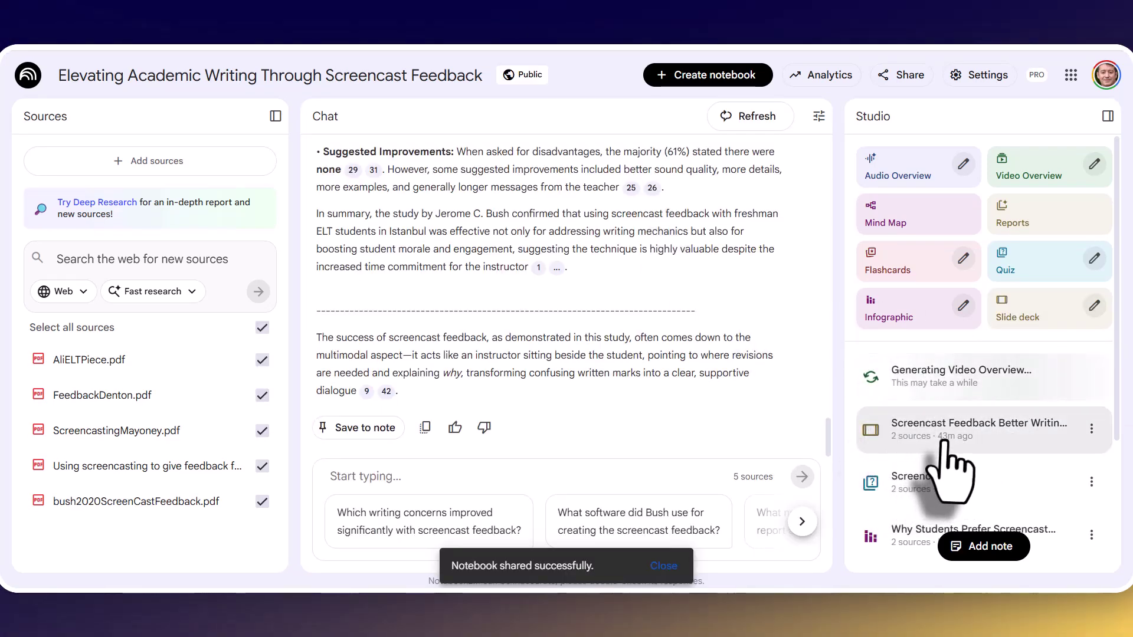
# View the Screencast Quiz at full size, answer question 1 with option C, read the feedback and go to question 2.
pyautogui.click(922, 484)
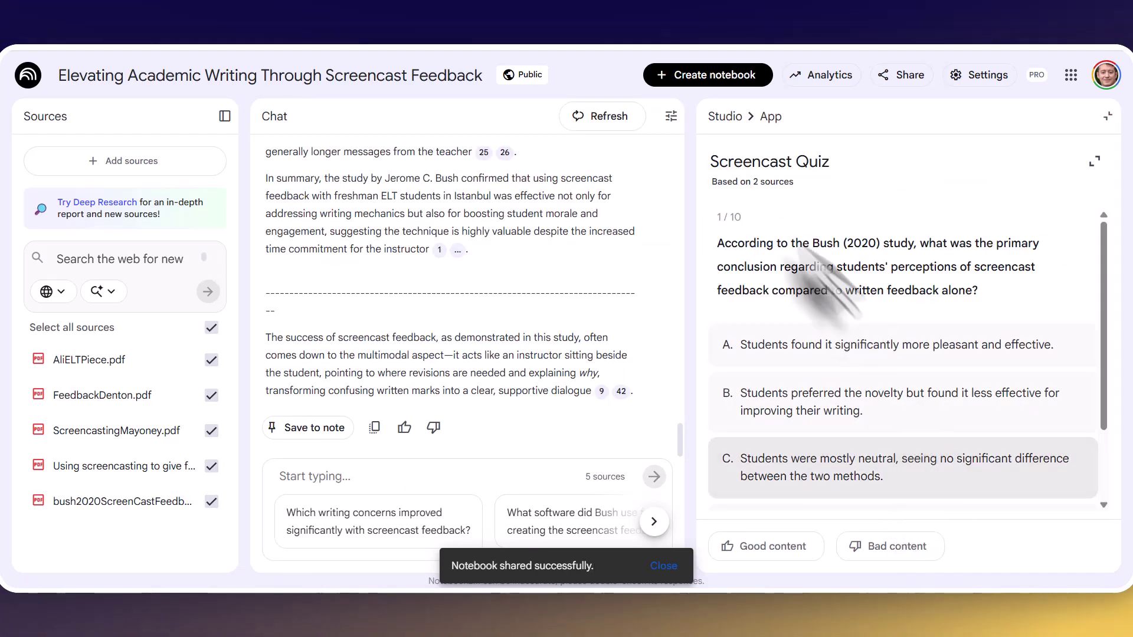
pyautogui.click(1095, 161)
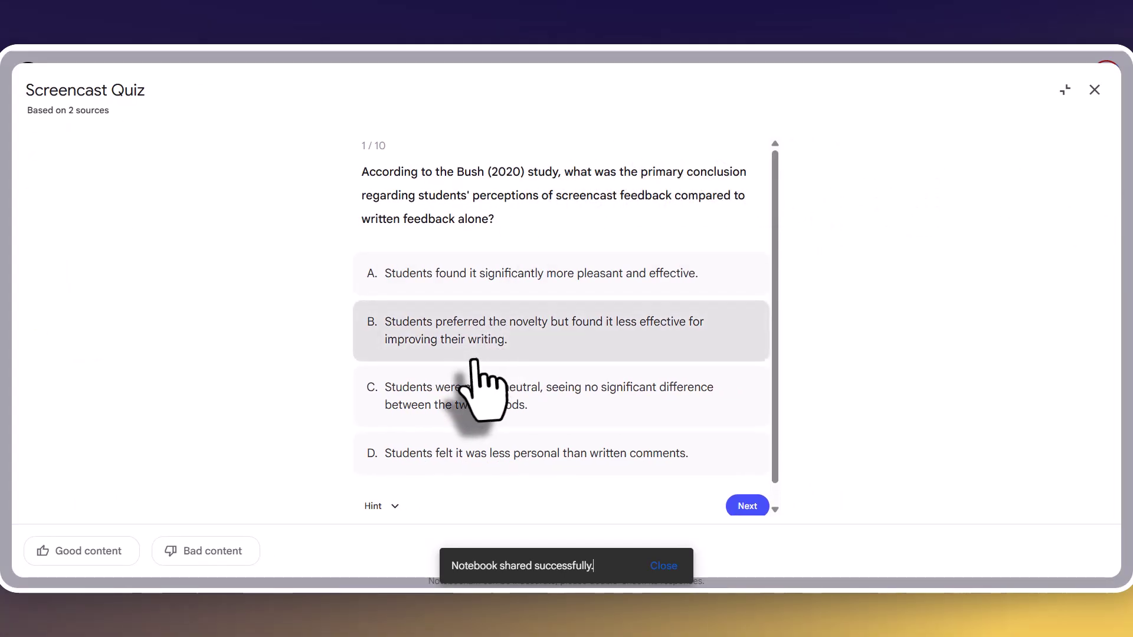
pyautogui.click(435, 416)
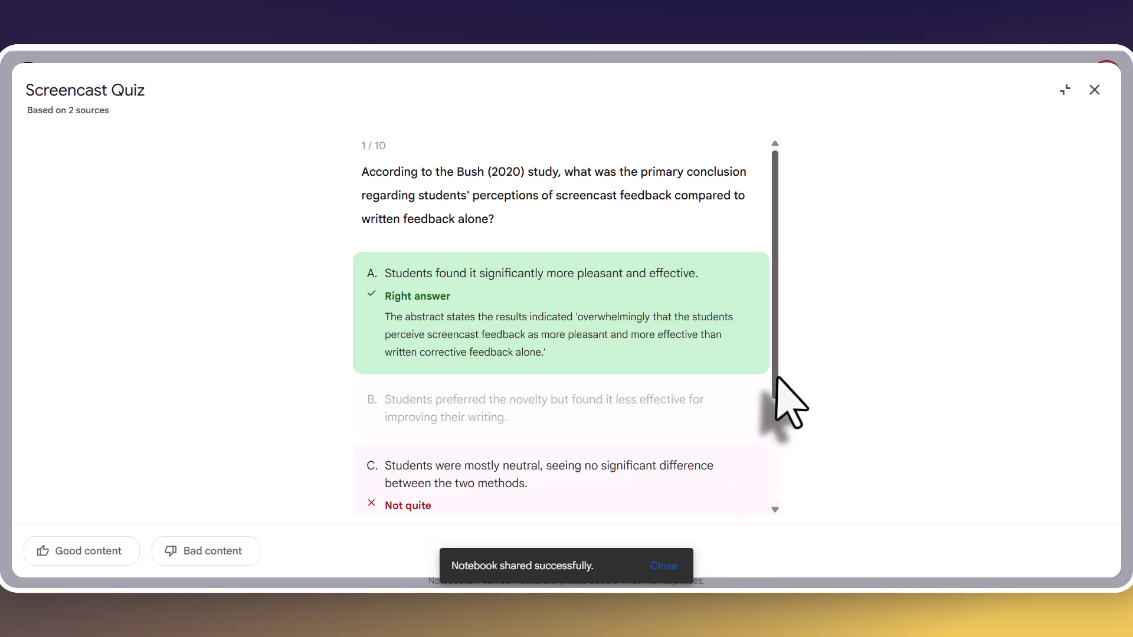
pyautogui.moveTo(775, 381); pyautogui.dragTo(776, 477)
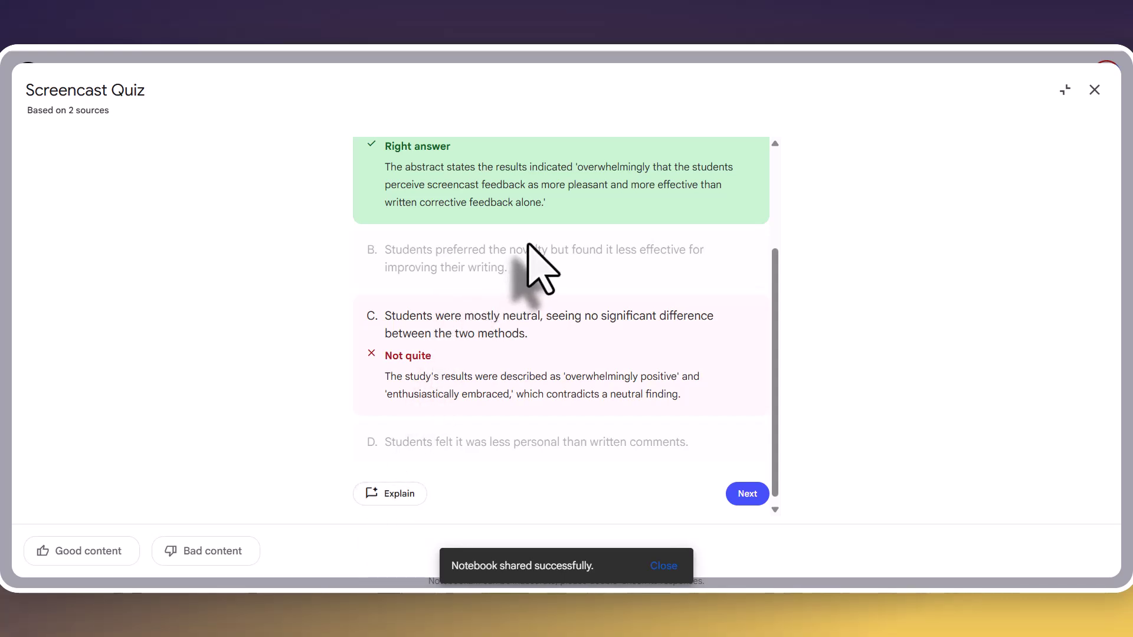
pyautogui.click(748, 496)
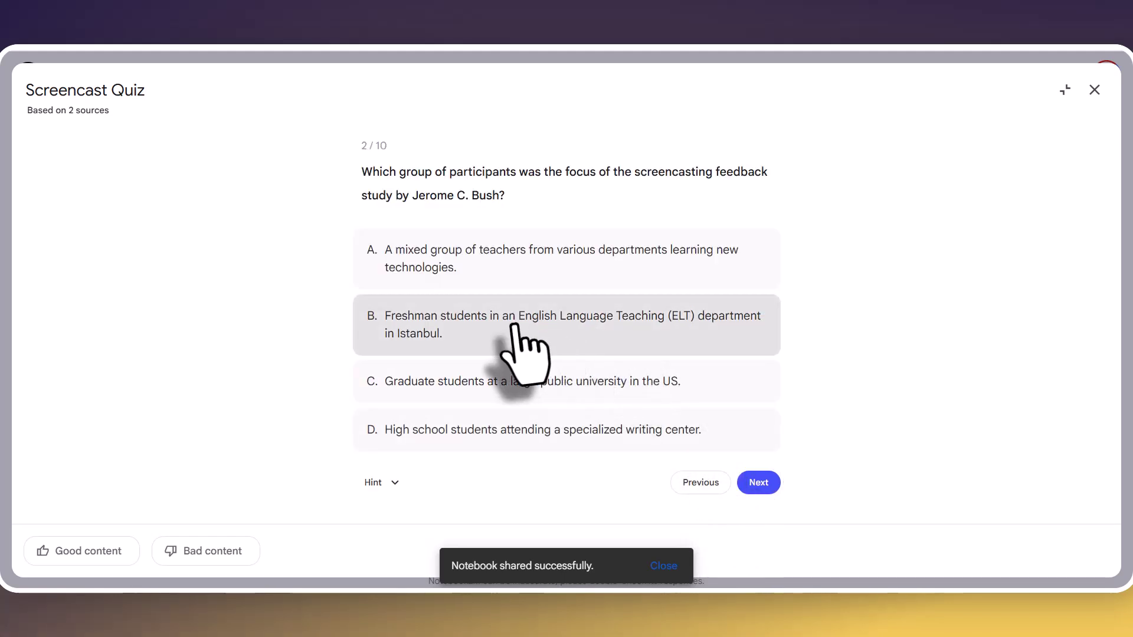
# Answer question 2 with option B, request an explanation of it in the chat and leave the quiz.
pyautogui.click(520, 344)
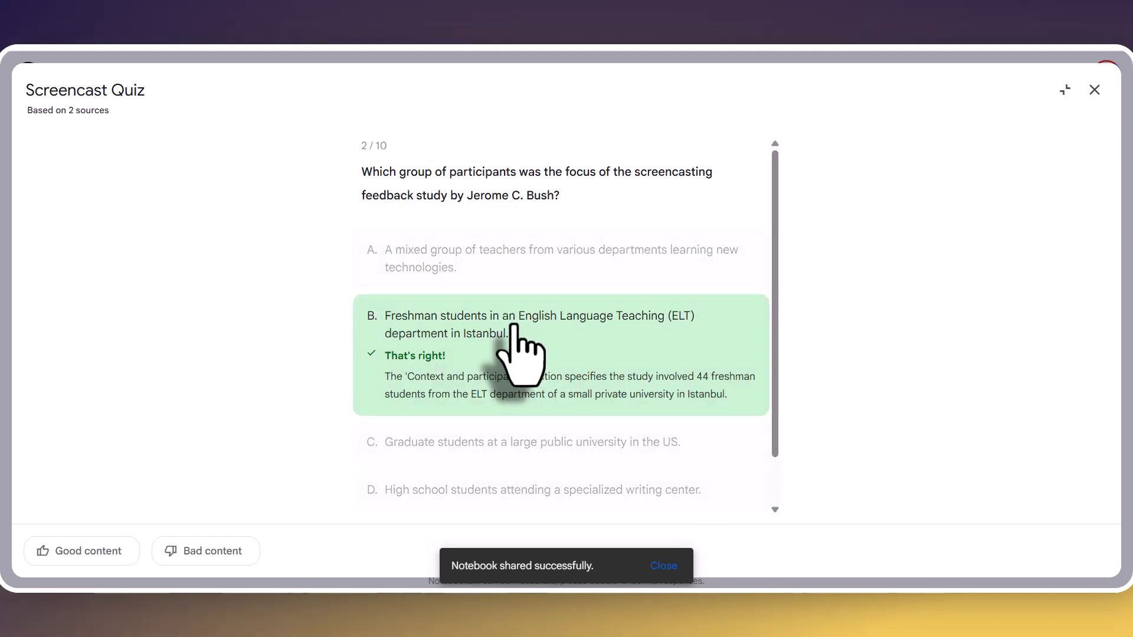
pyautogui.tripleClick(780, 444)
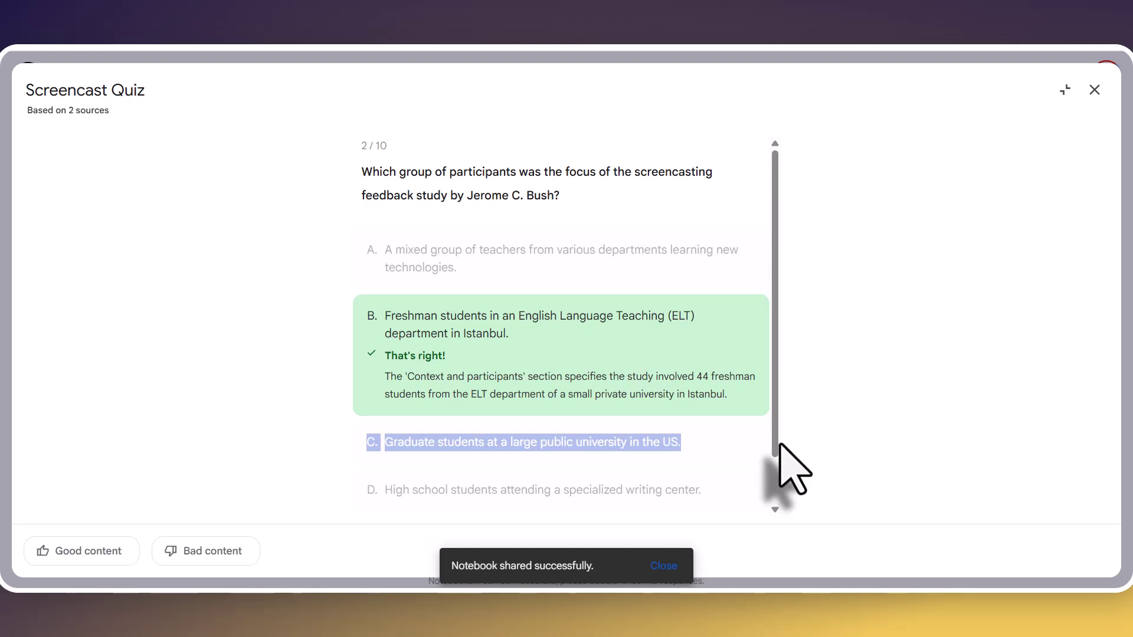
pyautogui.moveTo(780, 444); pyautogui.dragTo(780, 490)
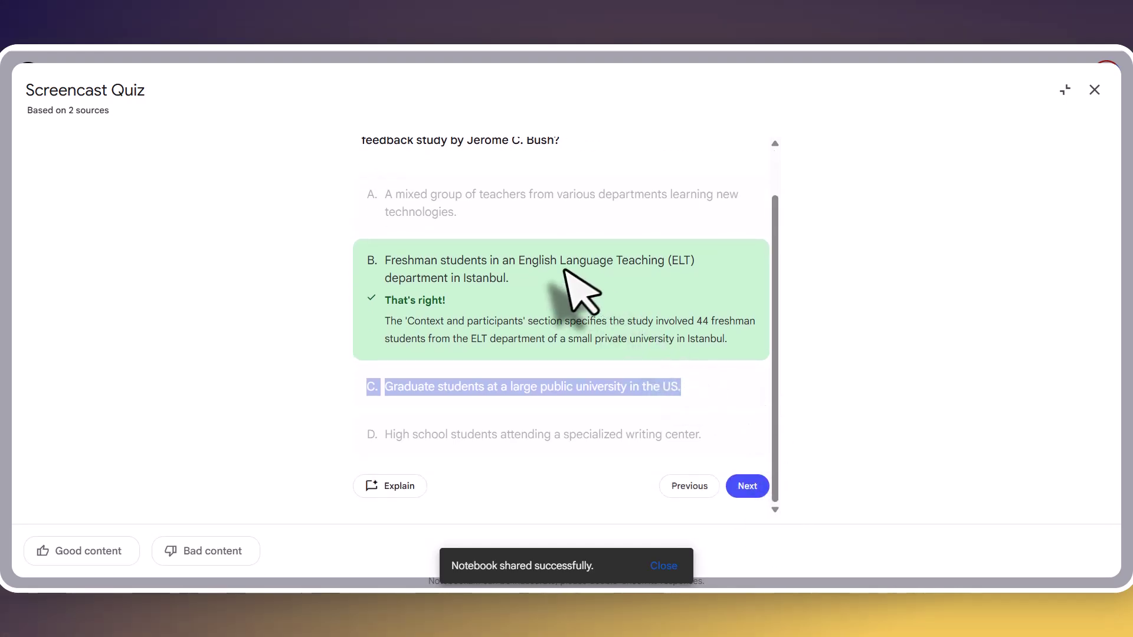
pyautogui.click(387, 489)
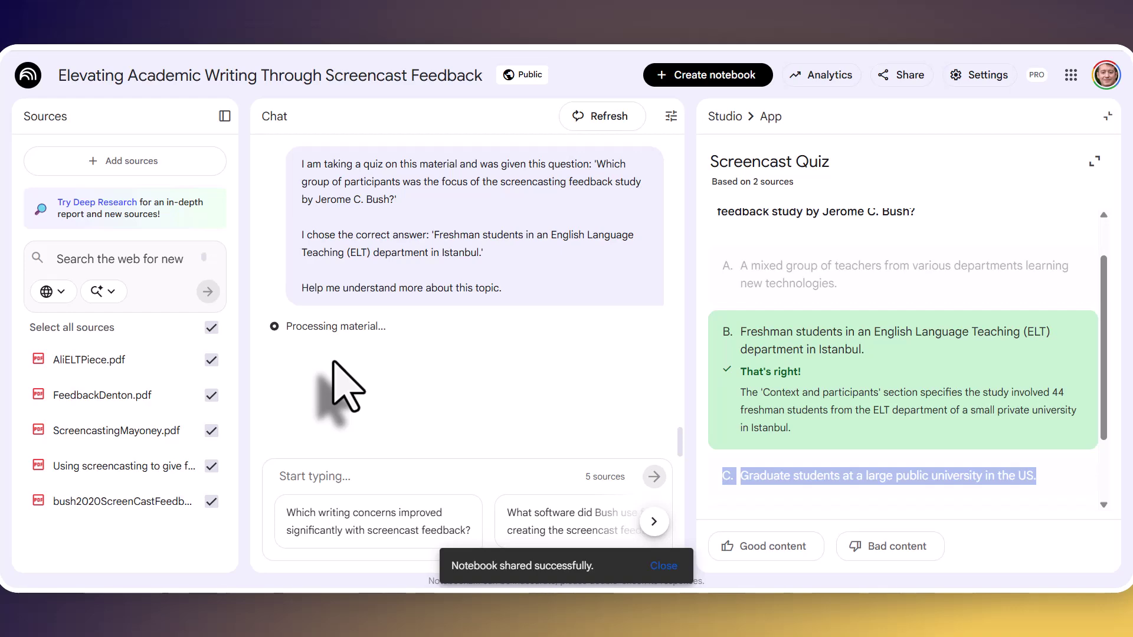
pyautogui.click(731, 116)
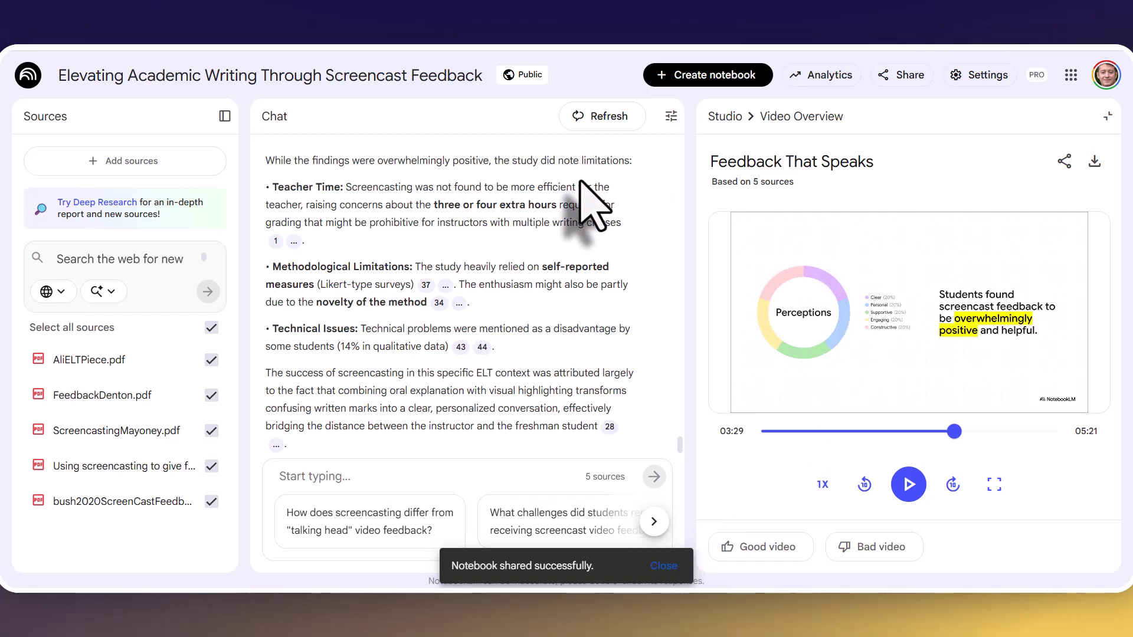
# Share the notebook with Anyone with a link, limit viewers' access to Chat only and save the sharing settings.
pyautogui.click(334, 476)
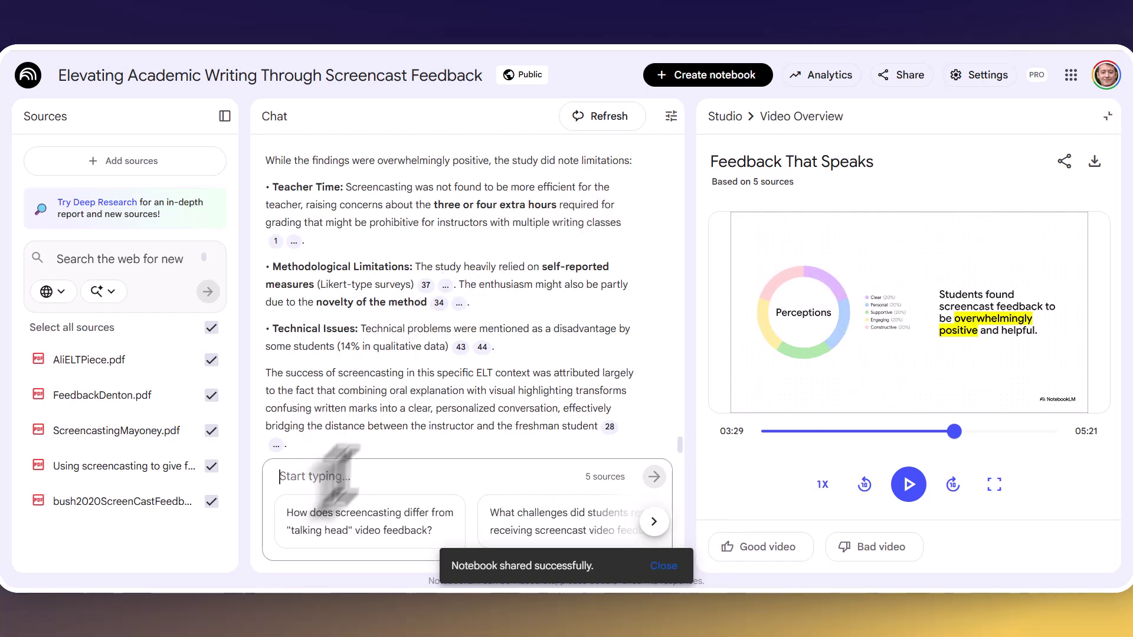
pyautogui.click(905, 81)
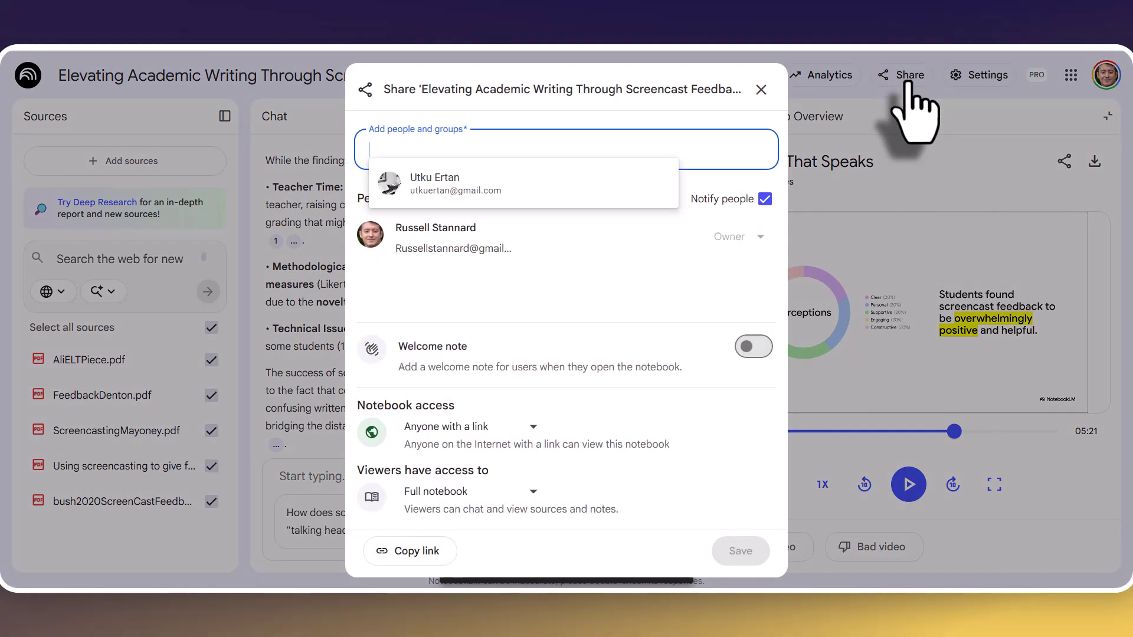
pyautogui.click(533, 426)
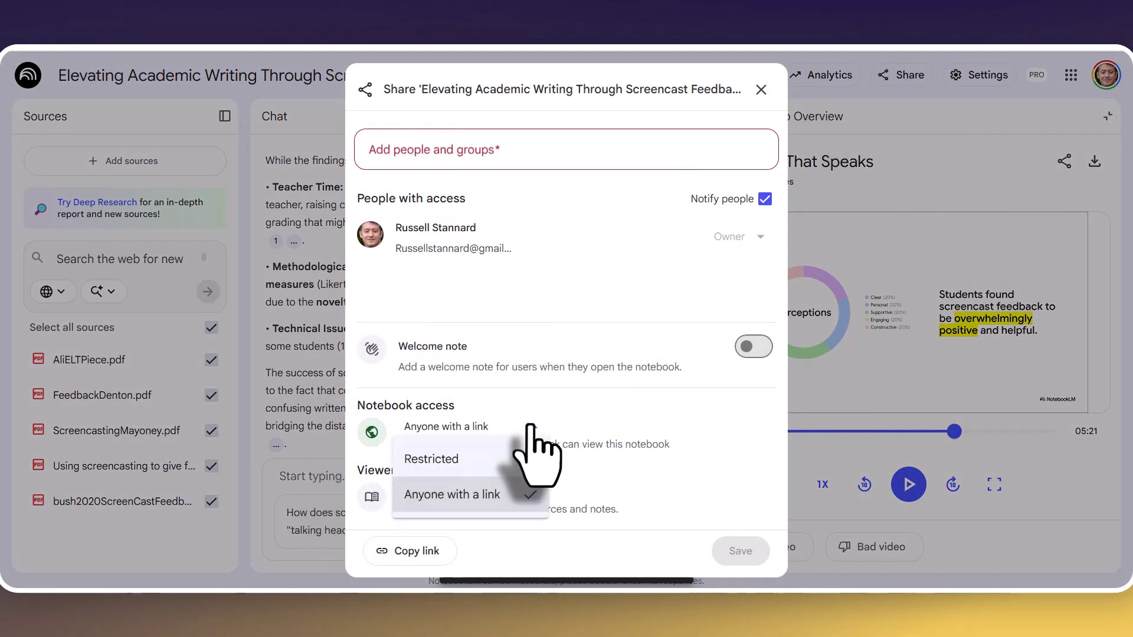
pyautogui.click(430, 495)
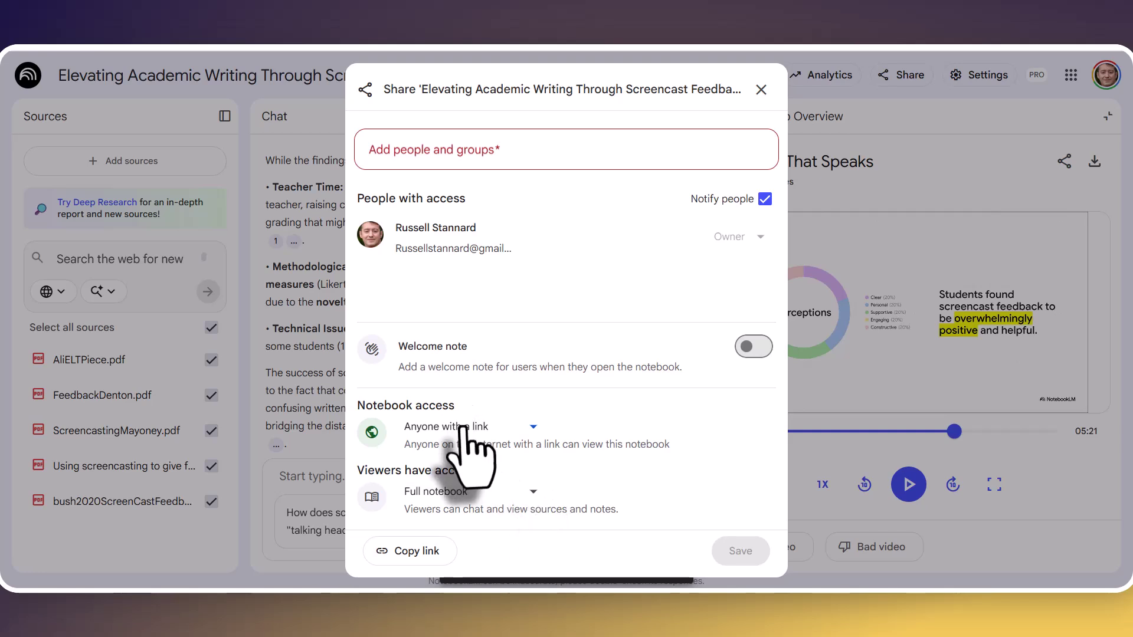
pyautogui.click(533, 493)
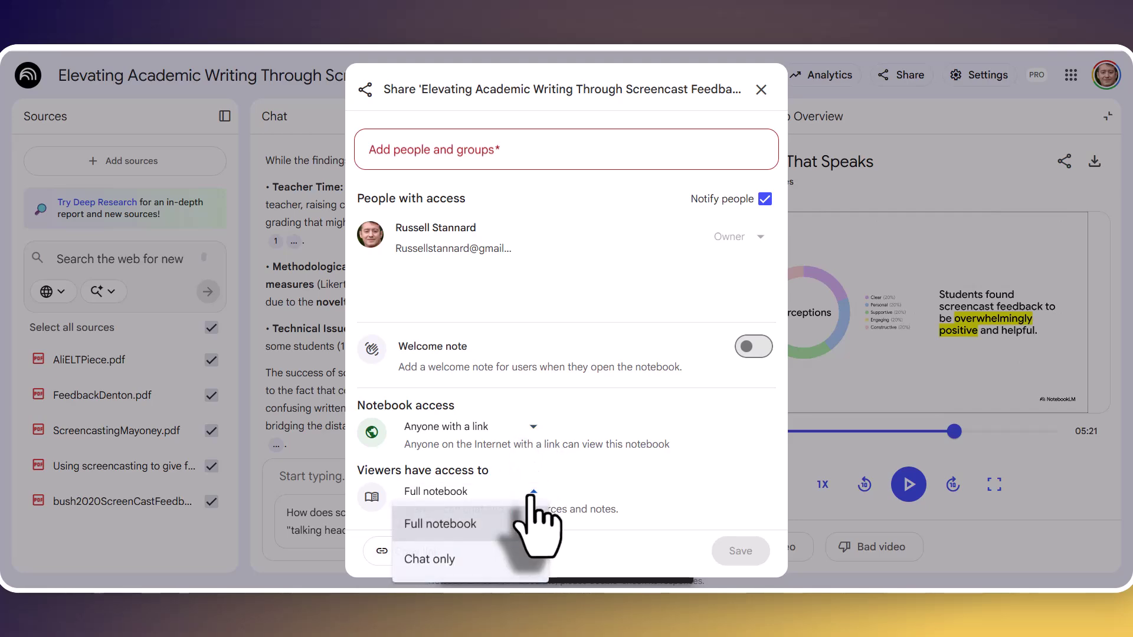
pyautogui.click(419, 566)
pyautogui.click(413, 563)
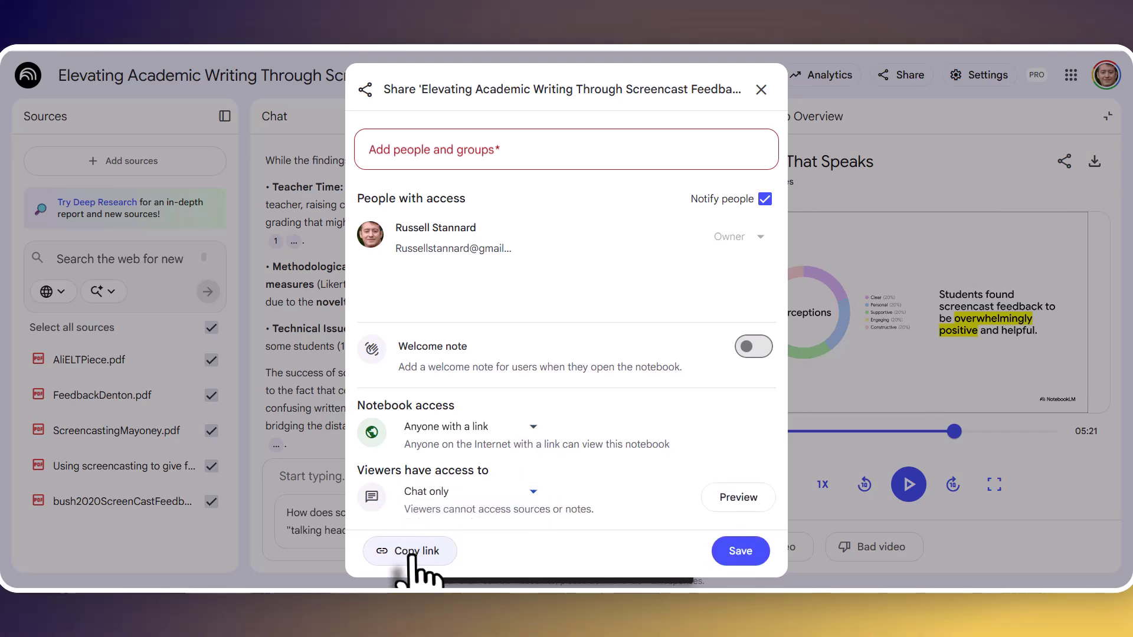
pyautogui.click(743, 555)
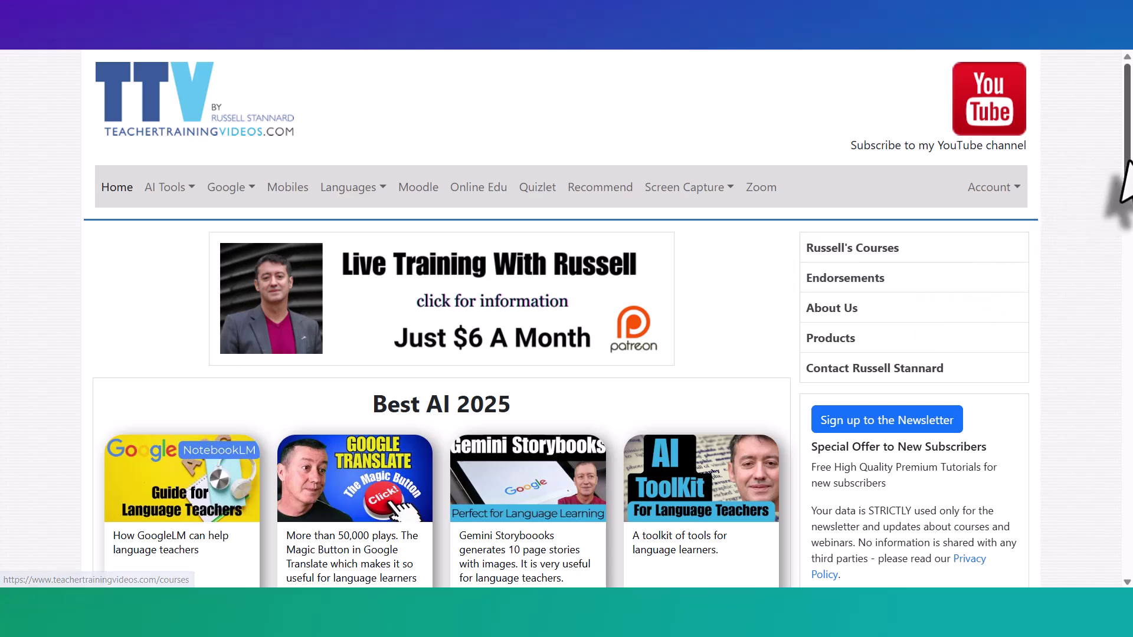
# Look through the teachertrainingvideos.com home page as far as the technology and YouTube course banners.
pyautogui.moveTo(1129, 177); pyautogui.dragTo(1128, 290)
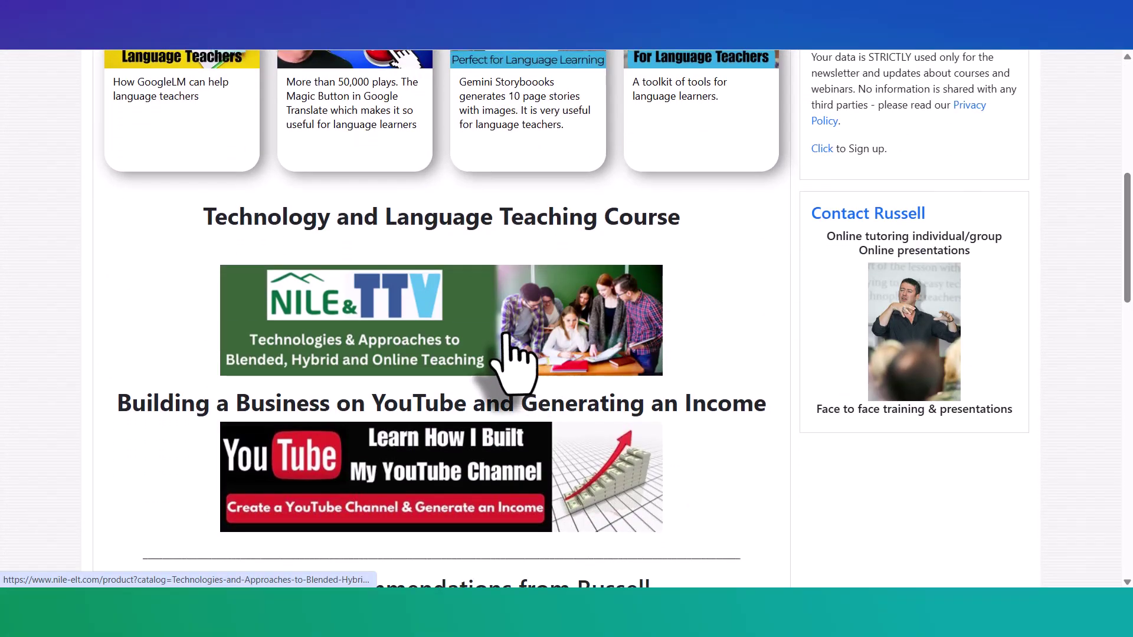